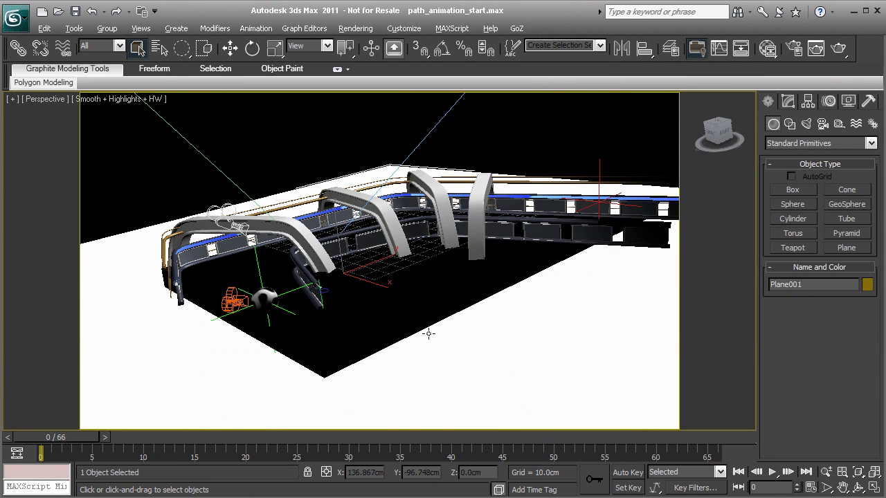
Examine the soccer ball, cameras, curved rails and arches from several angles in the perspective view to plan the ball's route
{"action": "middle_click_drag", "start_coordinate": [295, 357], "coordinate": [395, 363]}
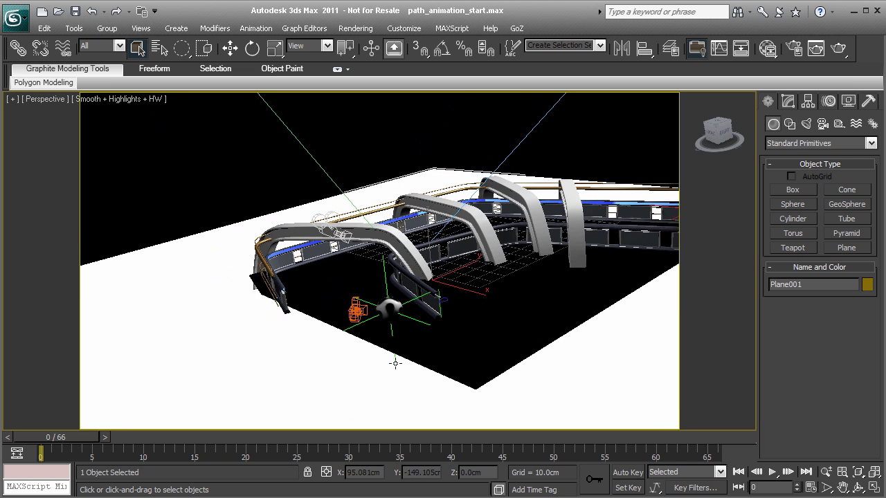
{"action": "scroll", "coordinate": [393, 380], "scroll_direction": "up", "scroll_amount": 4}
{"action": "middle_click_drag", "start_coordinate": [426, 327], "coordinate": [337, 315]}
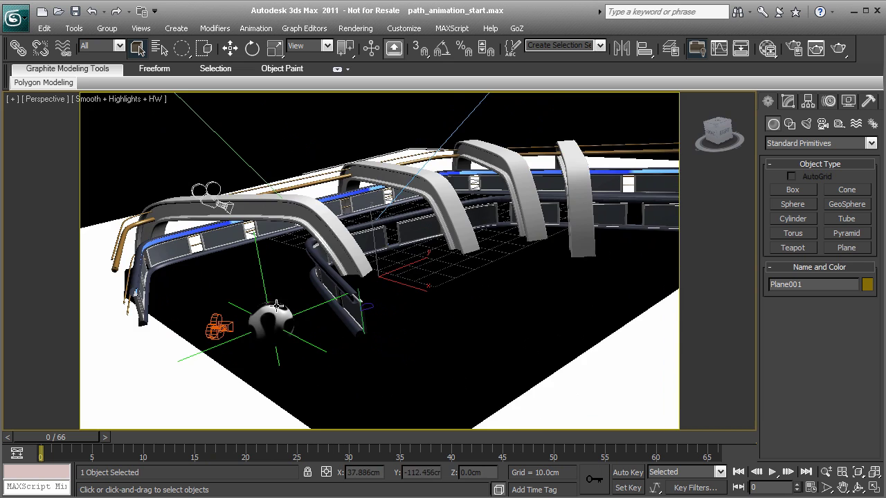
{"action": "middle_click_drag", "start_coordinate": [418, 261], "coordinate": [503, 269], "text": "alt"}
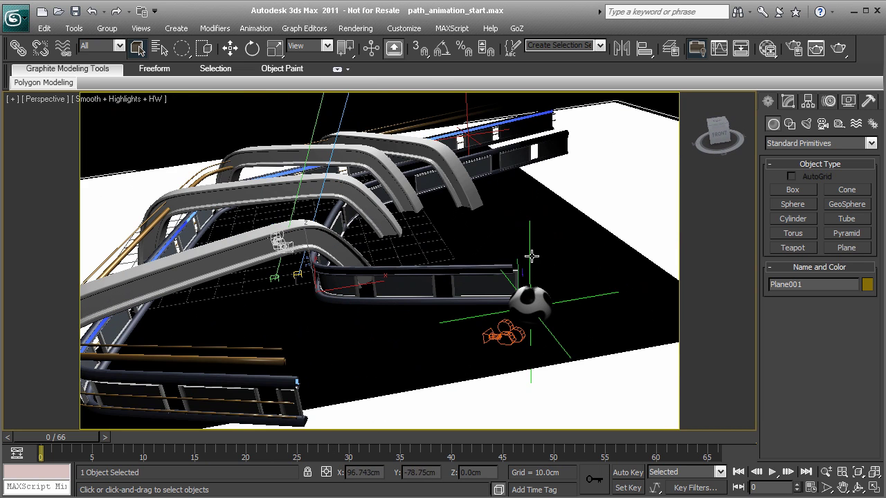
{"action": "middle_click_drag", "start_coordinate": [352, 266], "coordinate": [357, 323], "text": "alt"}
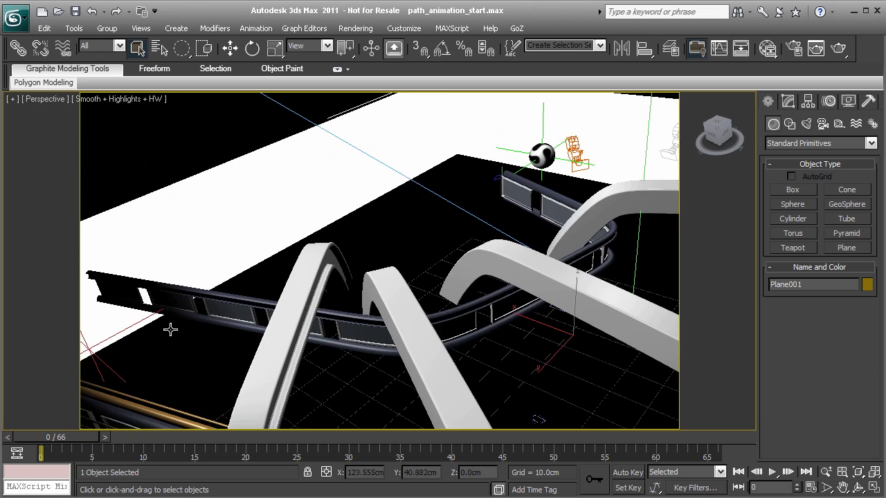
{"action": "middle_click_drag", "start_coordinate": [458, 293], "coordinate": [408, 244], "text": "alt"}
{"action": "middle_click_drag", "start_coordinate": [464, 201], "coordinate": [469, 220], "text": "alt"}
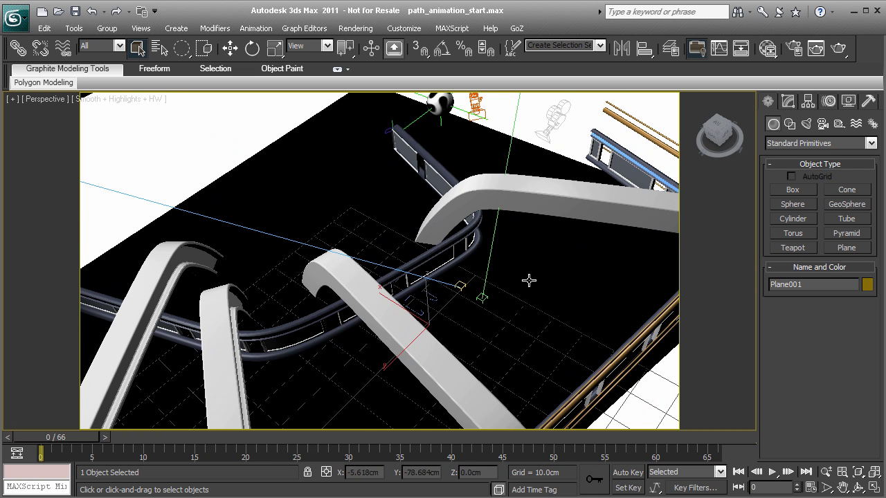
{"action": "middle_click_drag", "start_coordinate": [529, 279], "coordinate": [429, 296]}
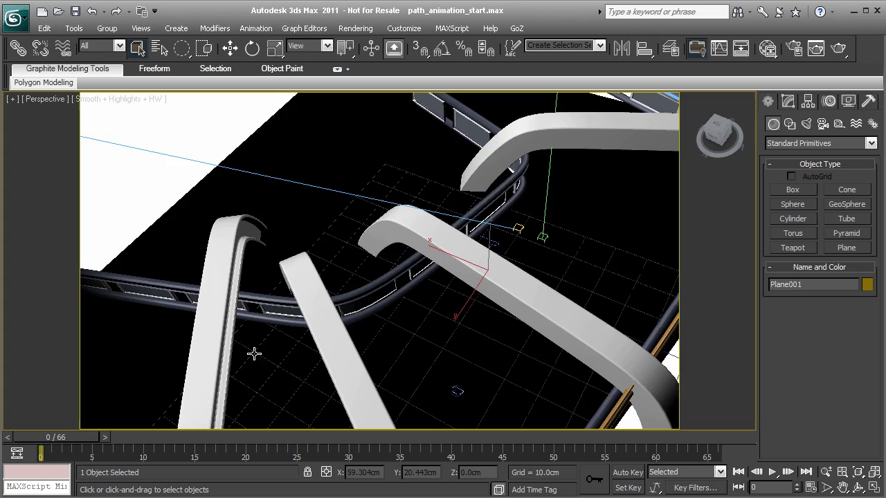
{"action": "middle_click_drag", "start_coordinate": [254, 354], "coordinate": [429, 265], "text": "alt"}
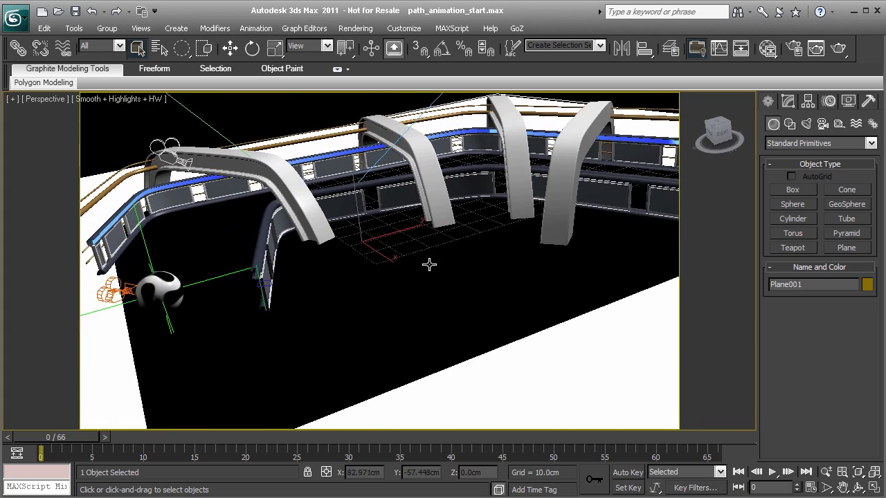
{"action": "middle_click_drag", "start_coordinate": [310, 272], "coordinate": [315, 296], "text": "alt"}
{"action": "mouse_move", "coordinate": [383, 187]}
{"action": "middle_mouse_down", "text": "alt"}
{"action": "mouse_move", "coordinate": [429, 201]}
{"action": "mouse_move", "coordinate": [397, 198]}
{"action": "middle_mouse_up", "text": "alt"}
{"action": "middle_click_drag", "start_coordinate": [322, 244], "coordinate": [310, 320], "text": "alt"}
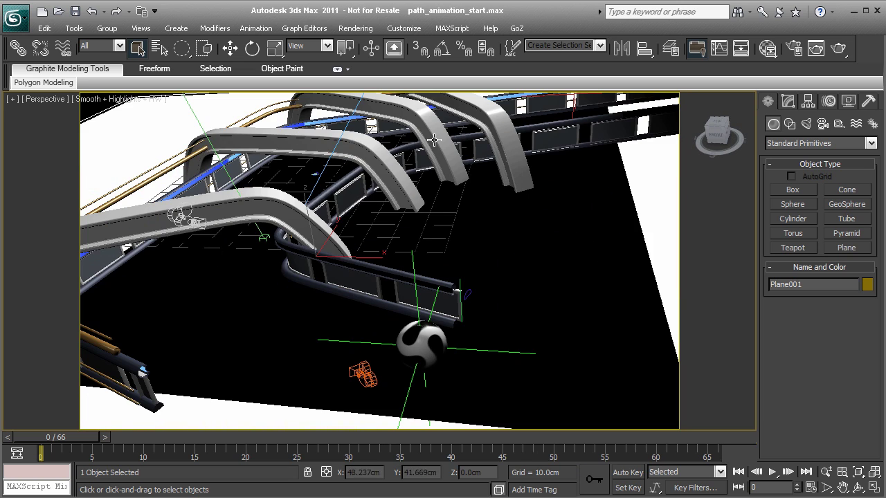
{"action": "middle_click_drag", "start_coordinate": [534, 191], "coordinate": [297, 185], "text": "alt"}
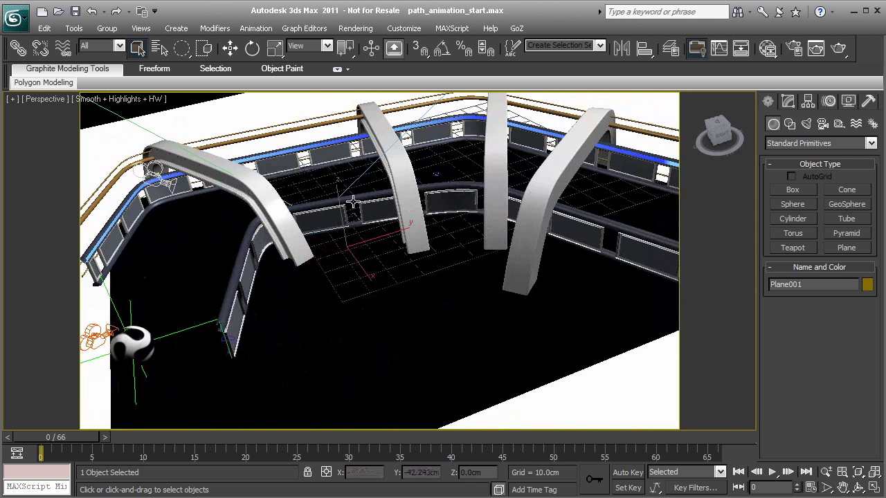
{"action": "middle_click_drag", "start_coordinate": [346, 208], "coordinate": [327, 218], "text": "alt"}
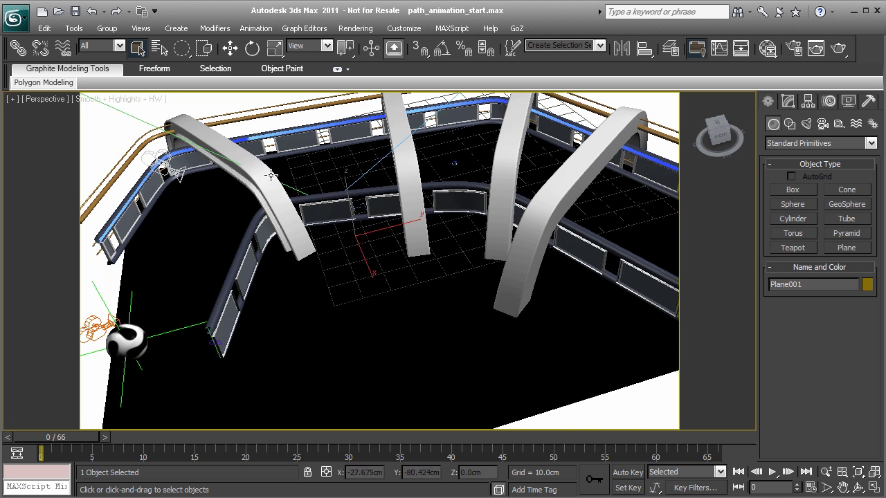
{"action": "middle_click_drag", "start_coordinate": [580, 196], "coordinate": [444, 174], "text": "alt"}
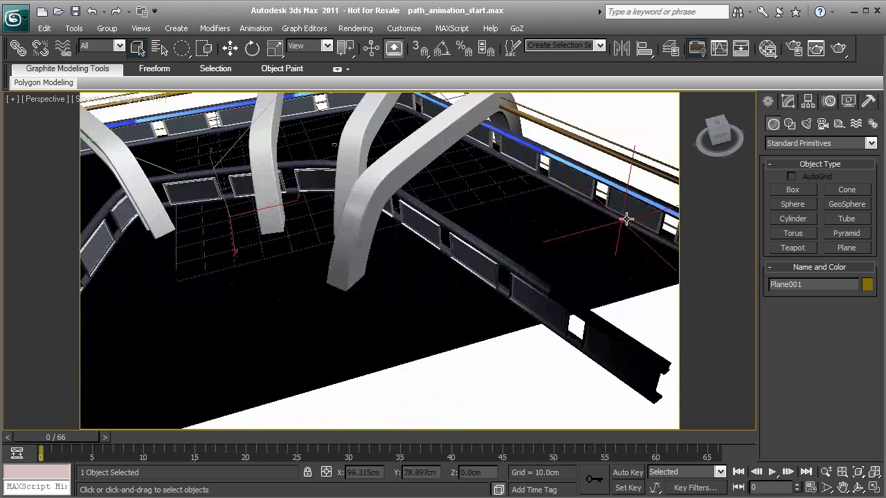
{"action": "middle_click_drag", "start_coordinate": [201, 302], "coordinate": [418, 300]}
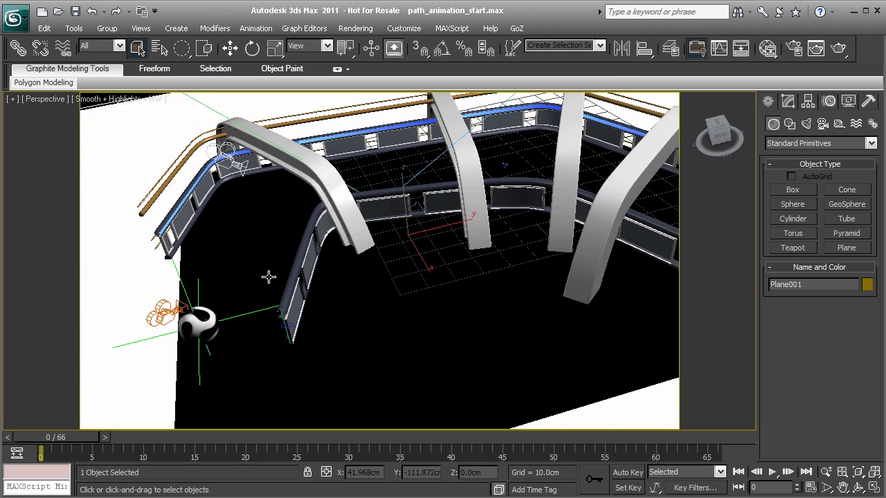
{"action": "middle_click_drag", "start_coordinate": [269, 276], "coordinate": [323, 211], "text": "alt"}
{"action": "middle_click_drag", "start_coordinate": [260, 266], "coordinate": [293, 239], "text": "alt"}
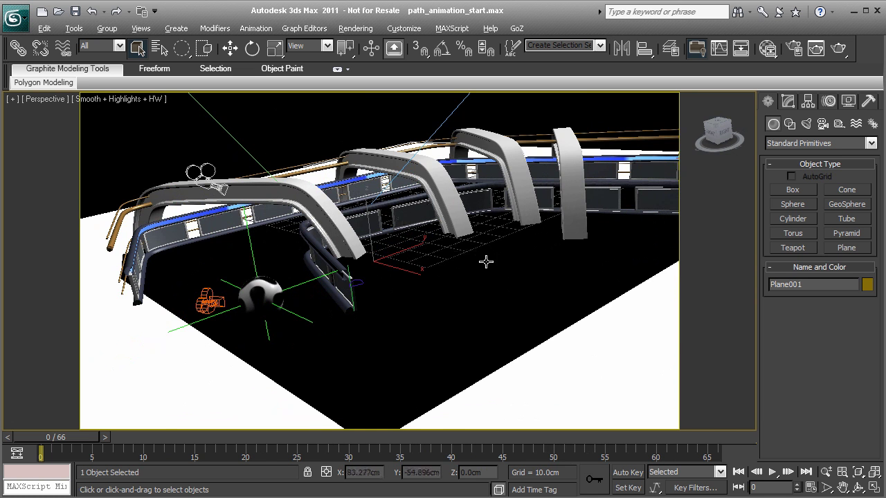
{"action": "middle_click_drag", "start_coordinate": [486, 262], "coordinate": [435, 241], "text": "alt"}
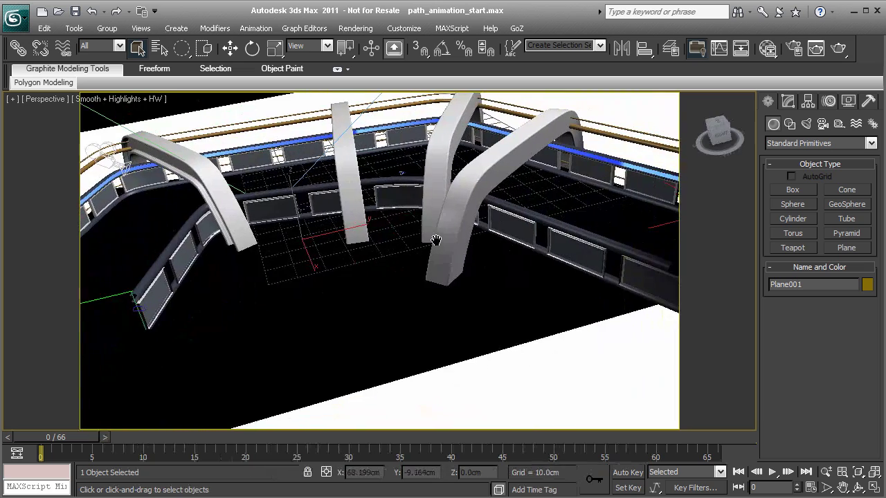
{"action": "middle_click_drag", "start_coordinate": [344, 276], "coordinate": [409, 261], "text": "alt"}
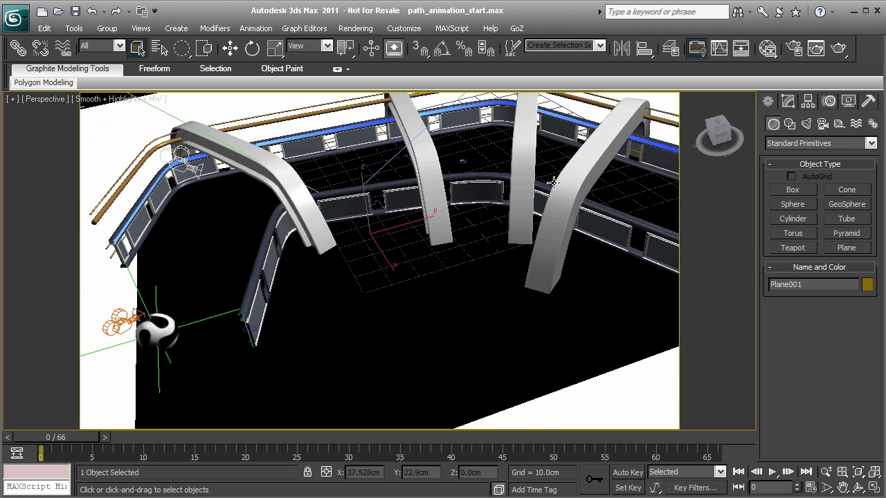
{"action": "middle_click_drag", "start_coordinate": [410, 208], "coordinate": [354, 221], "text": "alt"}
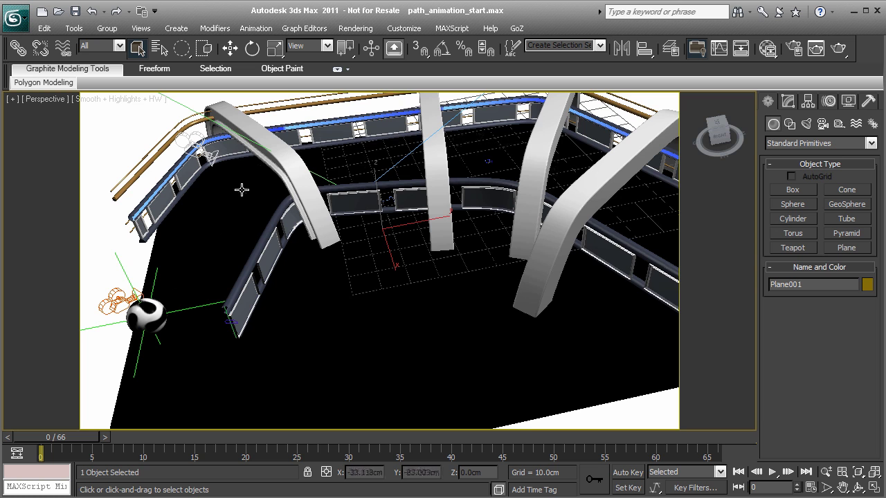
{"action": "middle_click_drag", "start_coordinate": [196, 251], "coordinate": [263, 266], "text": "alt"}
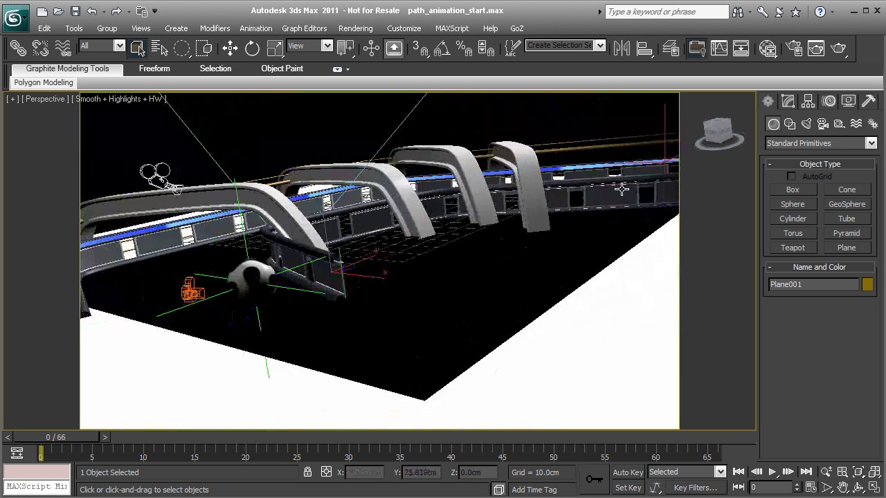
{"action": "middle_click_drag", "start_coordinate": [451, 265], "coordinate": [533, 236], "text": "alt"}
{"action": "middle_click_drag", "start_coordinate": [289, 296], "coordinate": [357, 272], "text": "alt"}
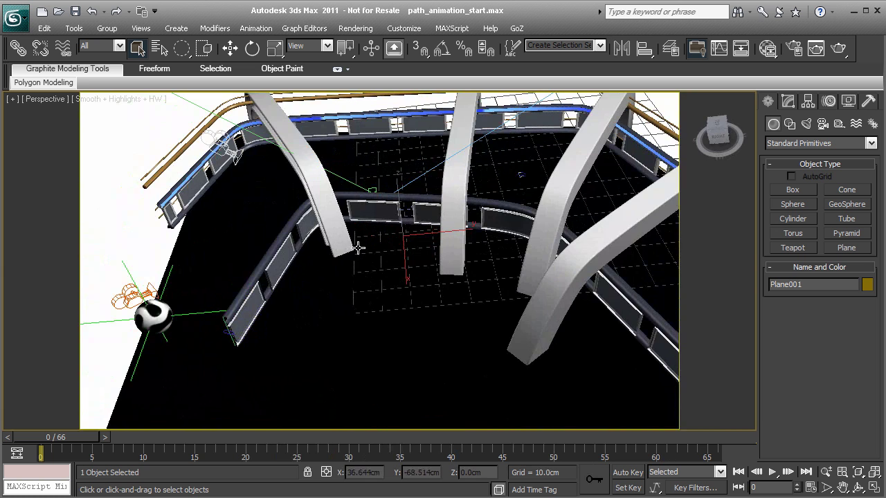
Switch from the perspective view to a maximized Top view framing the rails, arches and soccer ball
{"action": "key", "text": "alt+w"}
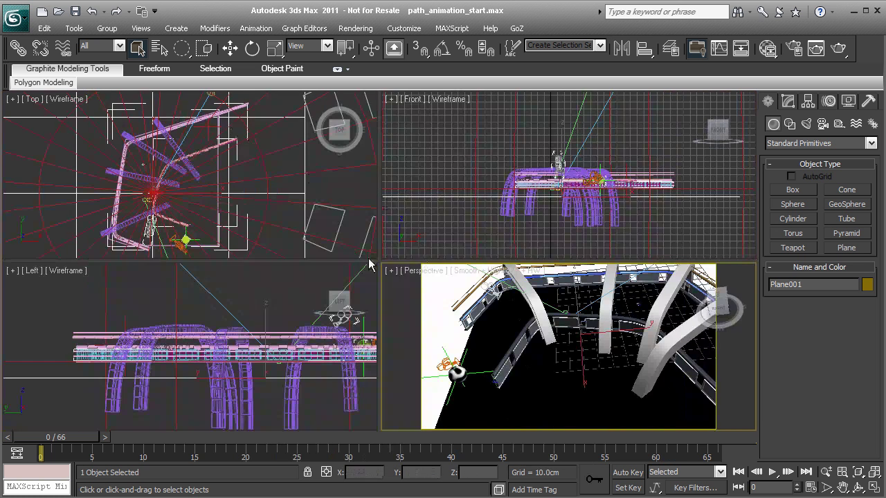
{"action": "right_click", "coordinate": [335, 199]}
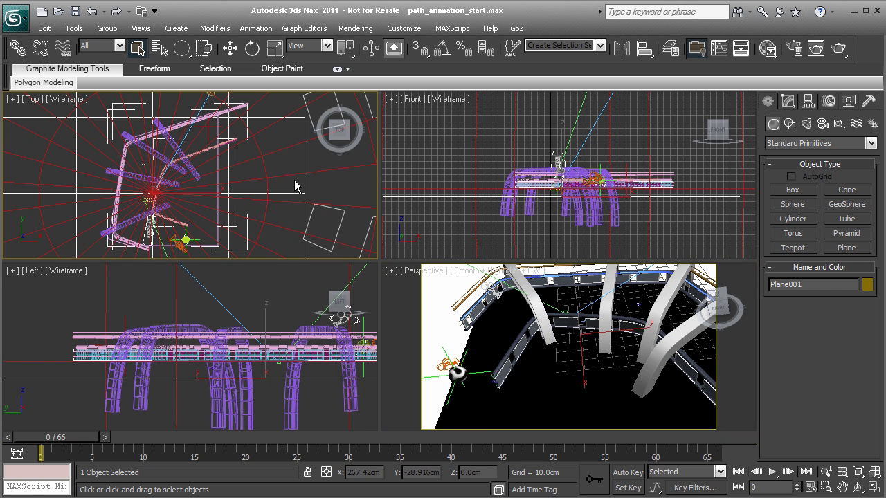
{"action": "key", "text": "alt+w"}
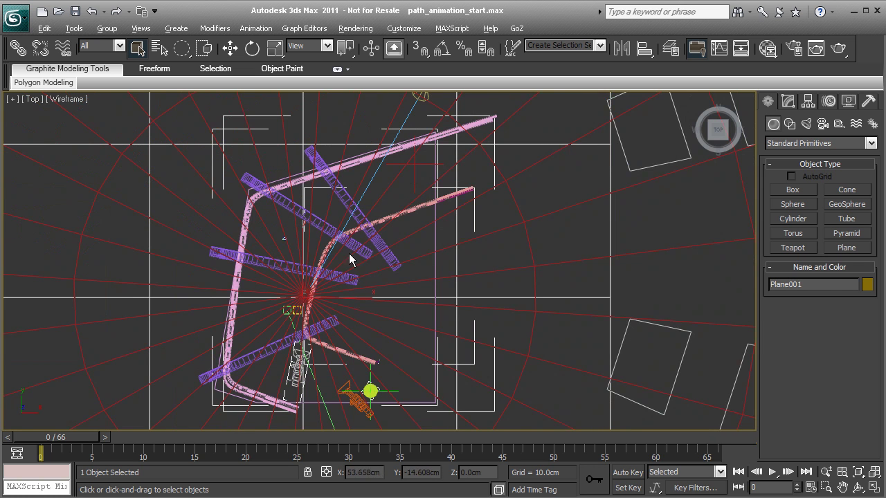
{"action": "middle_click_drag", "start_coordinate": [350, 260], "coordinate": [409, 191]}
{"action": "middle_click_drag", "start_coordinate": [402, 288], "coordinate": [410, 324]}
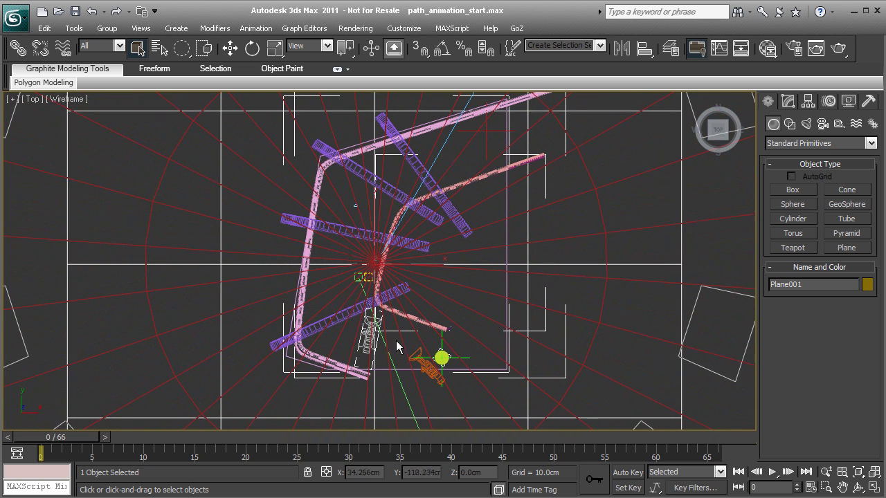
Draw a four-vertex spline line from the soccer ball between the two rails and under the arches, curving around the bend to the last arch
{"action": "left_click", "coordinate": [790, 125]}
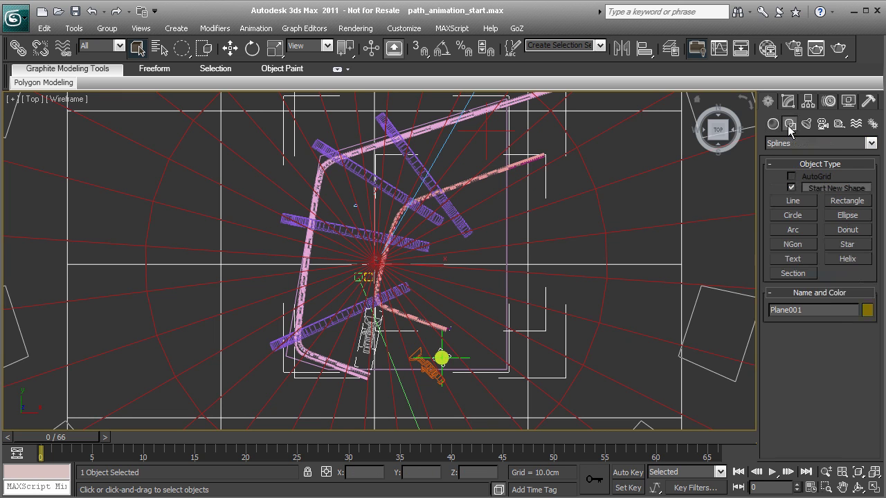
{"action": "left_click", "coordinate": [794, 201]}
{"action": "middle_click_drag", "start_coordinate": [442, 333], "coordinate": [409, 328]}
{"action": "scroll", "coordinate": [467, 275], "scroll_direction": "up", "scroll_amount": 5}
{"action": "scroll", "coordinate": [409, 327], "scroll_direction": "down", "scroll_amount": 4}
{"action": "middle_click_drag", "start_coordinate": [455, 296], "coordinate": [459, 318]}
{"action": "scroll", "coordinate": [421, 317], "scroll_direction": "down", "scroll_amount": 1}
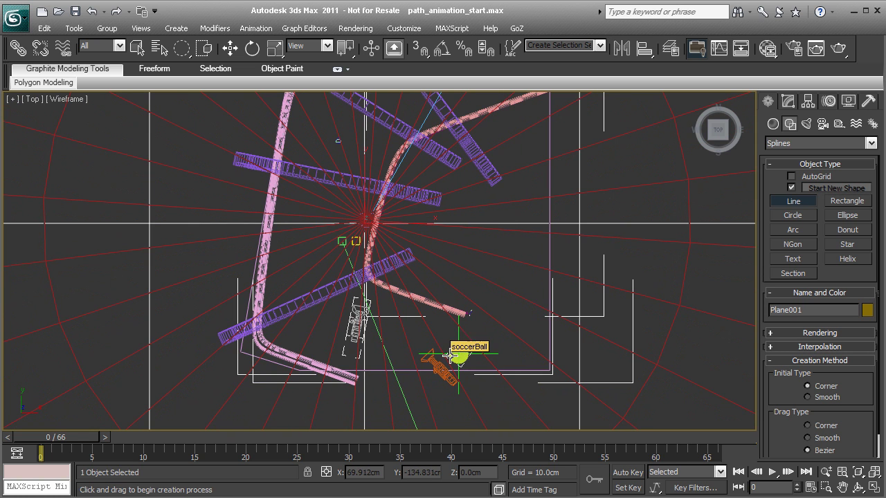
{"action": "left_click", "coordinate": [450, 355]}
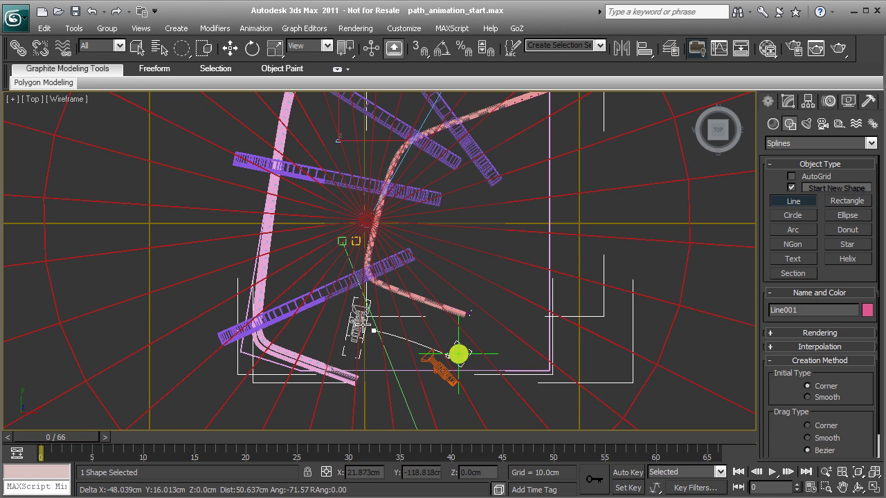
{"action": "left_click", "coordinate": [334, 278]}
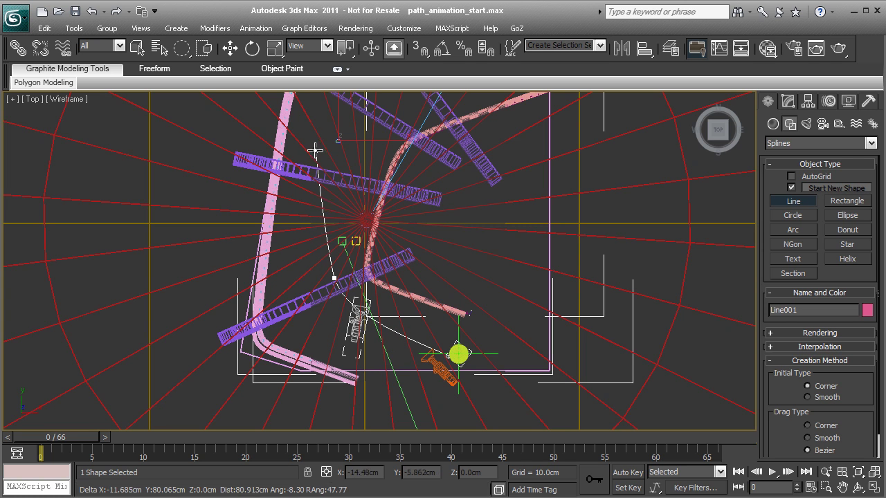
{"action": "left_click_drag", "start_coordinate": [351, 113], "coordinate": [390, 96]}
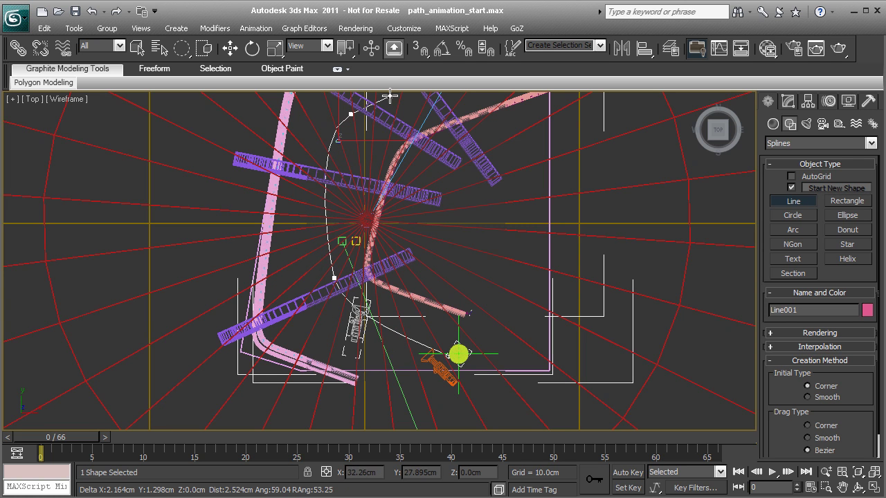
{"action": "left_click", "coordinate": [474, 94]}
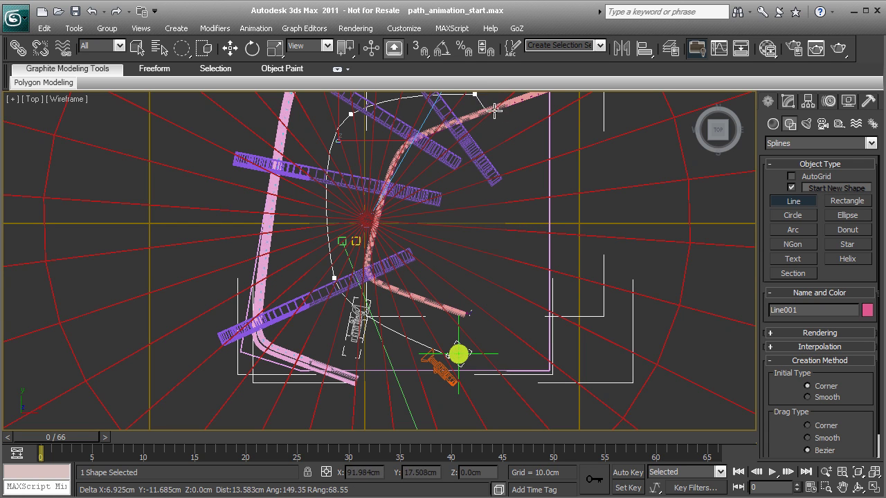
{"action": "right_click", "coordinate": [511, 130]}
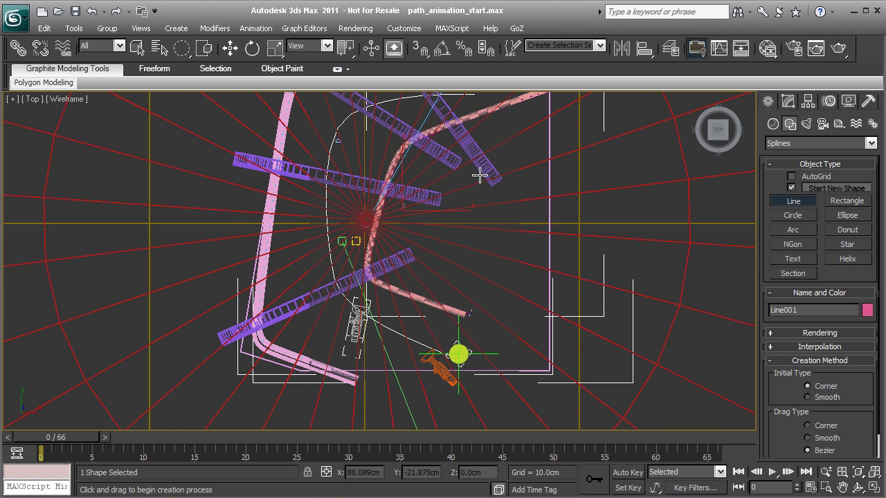
{"action": "middle_click_drag", "start_coordinate": [480, 175], "coordinate": [486, 216]}
{"action": "right_click", "coordinate": [541, 217]}
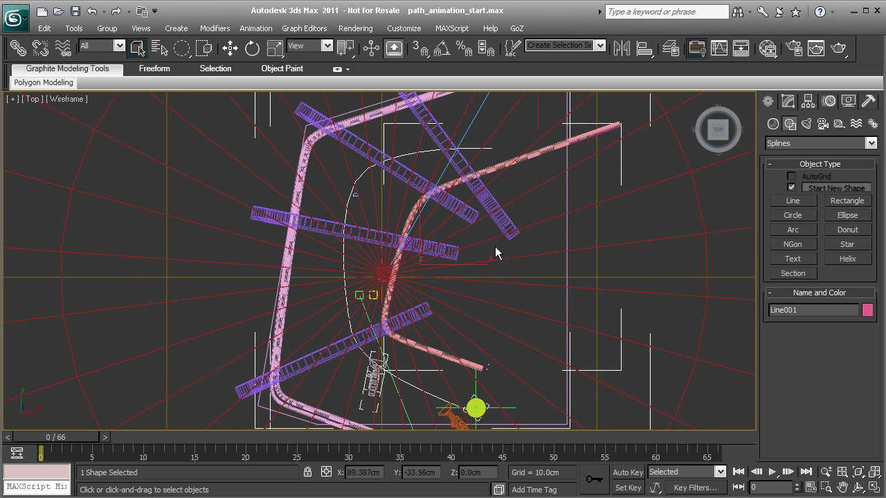
Edit the spline line at vertex level, select its end vertex by the last arch, and use a rectangular selection region
{"action": "left_click", "coordinate": [790, 102]}
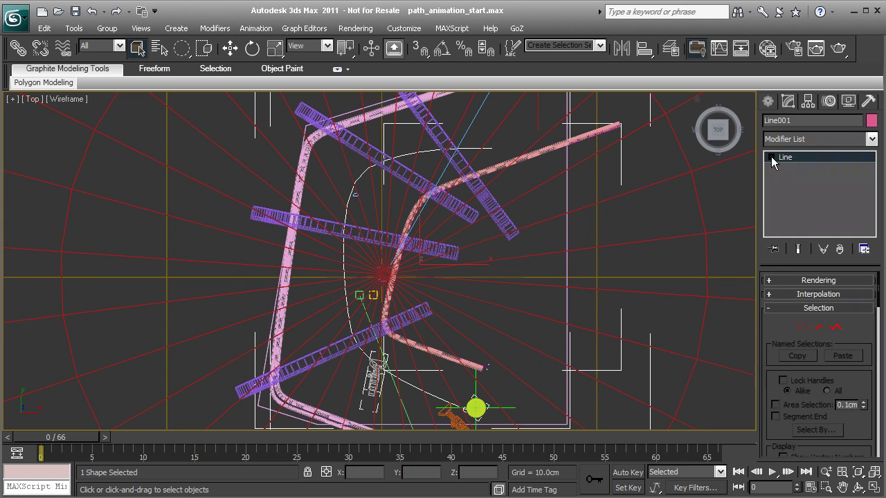
{"action": "left_click", "coordinate": [772, 158]}
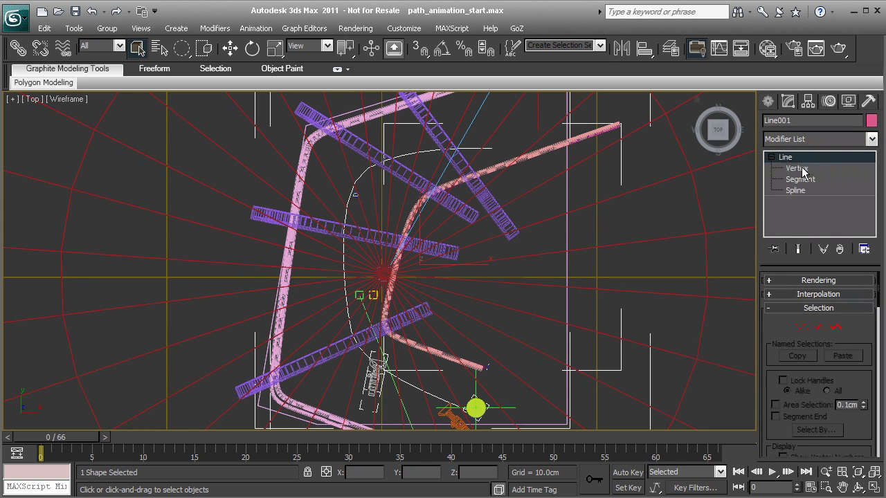
{"action": "left_click", "coordinate": [796, 168]}
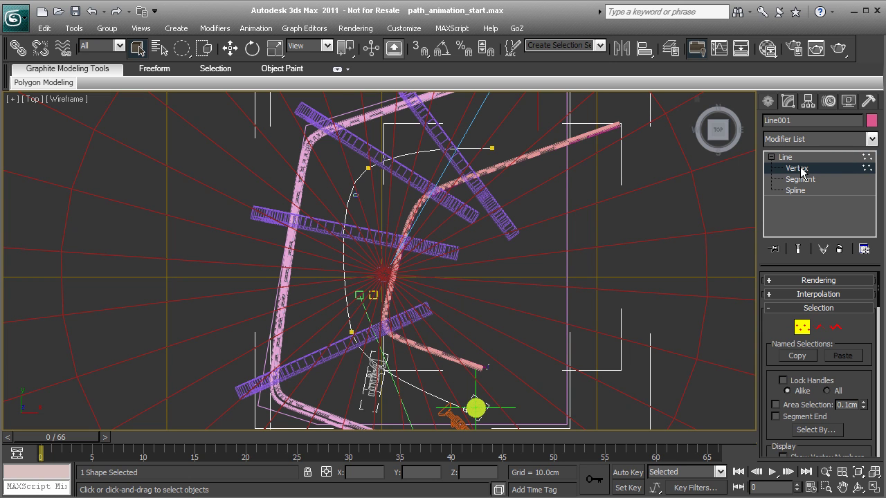
{"action": "left_click", "coordinate": [492, 148]}
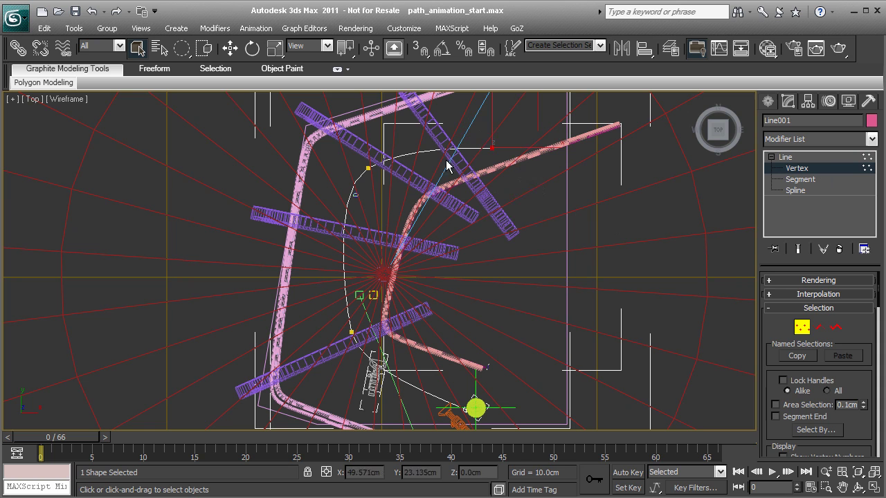
{"action": "left_click", "coordinate": [184, 48]}
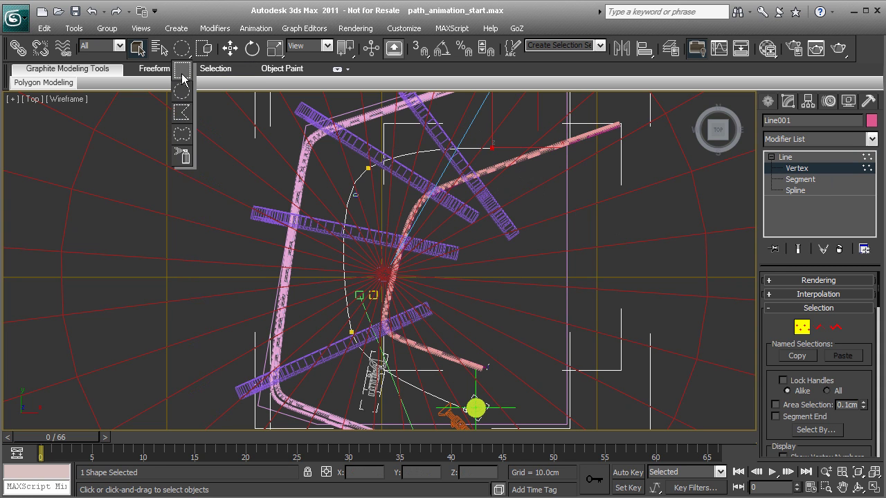
{"action": "left_click", "coordinate": [182, 72]}
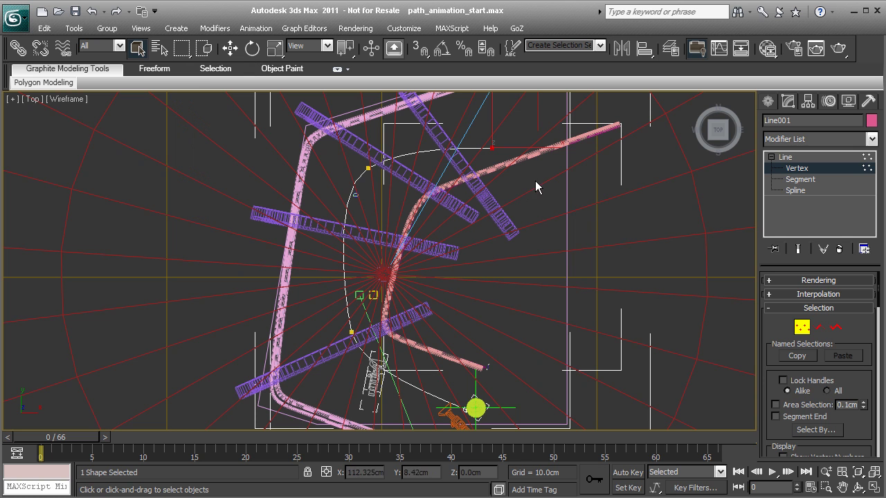
Move the path's end vertex past the last arch, midway between the rails, to about X 113.9 cm, Y 64.6 cm
{"action": "middle_click_drag", "start_coordinate": [543, 169], "coordinate": [523, 209]}
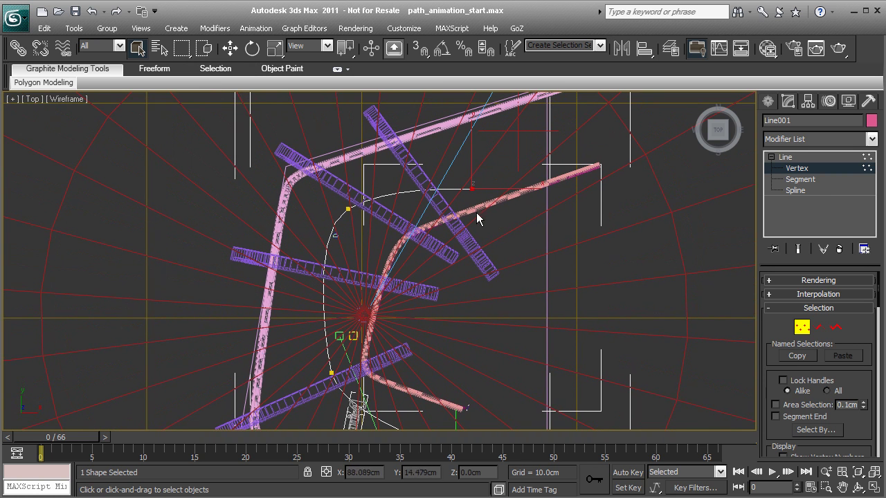
{"action": "key", "text": "w"}
{"action": "left_click_drag", "start_coordinate": [492, 167], "coordinate": [536, 109]}
{"action": "middle_click_drag", "start_coordinate": [559, 175], "coordinate": [513, 291]}
{"action": "scroll", "coordinate": [499, 316], "scroll_direction": "up", "scroll_amount": 3}
{"action": "middle_click_drag", "start_coordinate": [565, 211], "coordinate": [503, 237]}
{"action": "left_click_drag", "start_coordinate": [510, 235], "coordinate": [513, 234]}
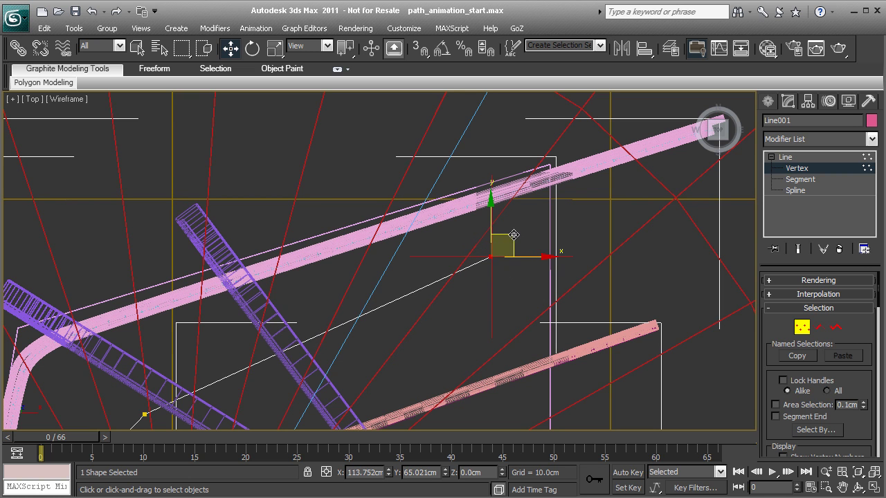
{"action": "left_click_drag", "start_coordinate": [514, 235], "coordinate": [514, 236]}
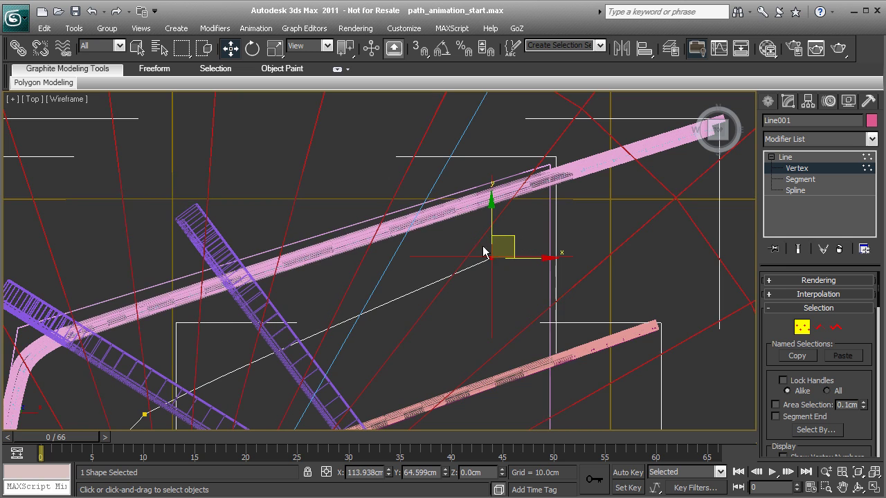
{"action": "middle_click_drag", "start_coordinate": [500, 282], "coordinate": [520, 268]}
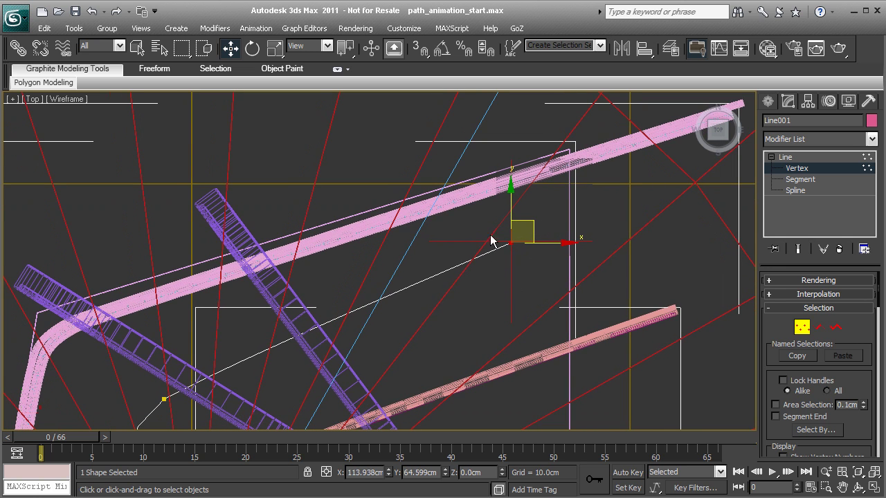
Select the path vertex at the upper bend and rotate its tangent handles counterclockwise to a steeper angle, smoothing the curve
{"action": "middle_click_drag", "start_coordinate": [326, 348], "coordinate": [477, 234]}
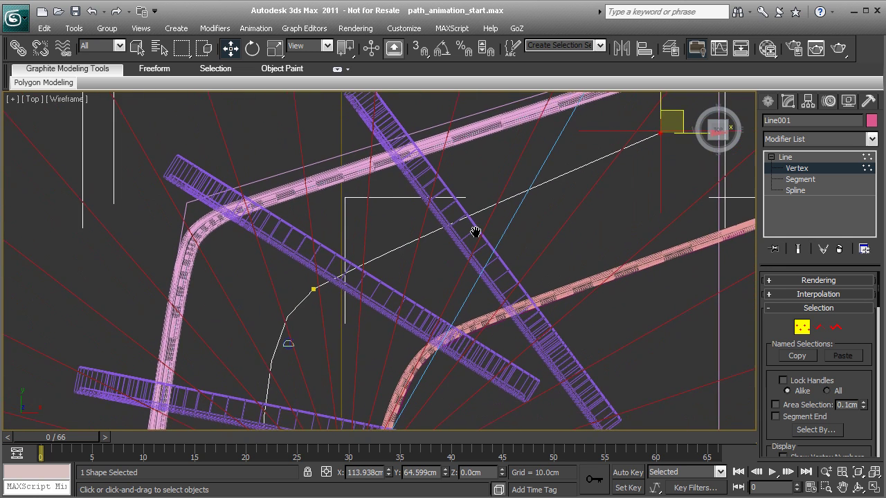
{"action": "middle_click_drag", "start_coordinate": [384, 297], "coordinate": [462, 227]}
{"action": "left_click_drag", "start_coordinate": [373, 187], "coordinate": [443, 242]}
{"action": "scroll", "coordinate": [443, 242], "scroll_direction": "down", "scroll_amount": 2}
{"action": "middle_click_drag", "start_coordinate": [418, 272], "coordinate": [434, 230]}
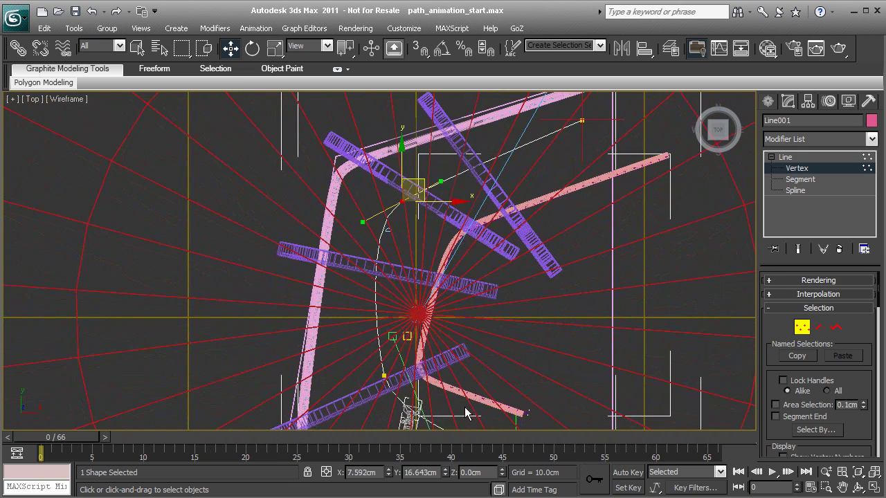
{"action": "scroll", "coordinate": [386, 339], "scroll_direction": "up", "scroll_amount": 4}
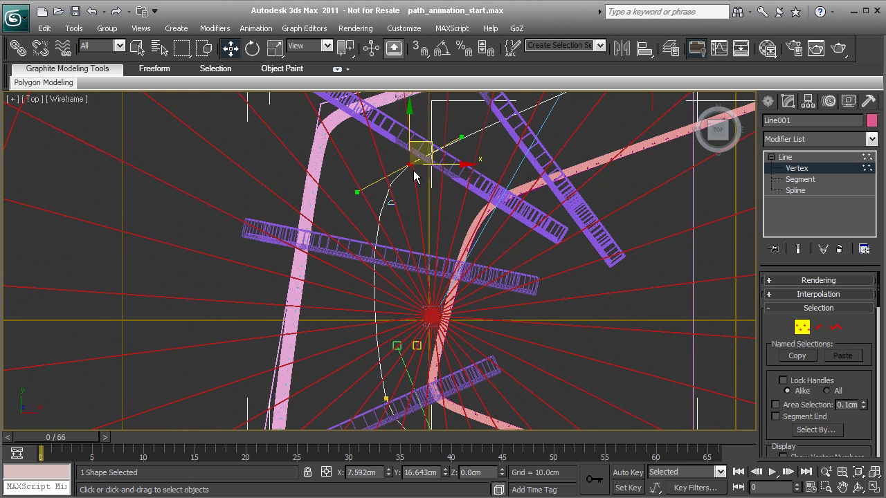
{"action": "middle_click_drag", "start_coordinate": [393, 370], "coordinate": [387, 332]}
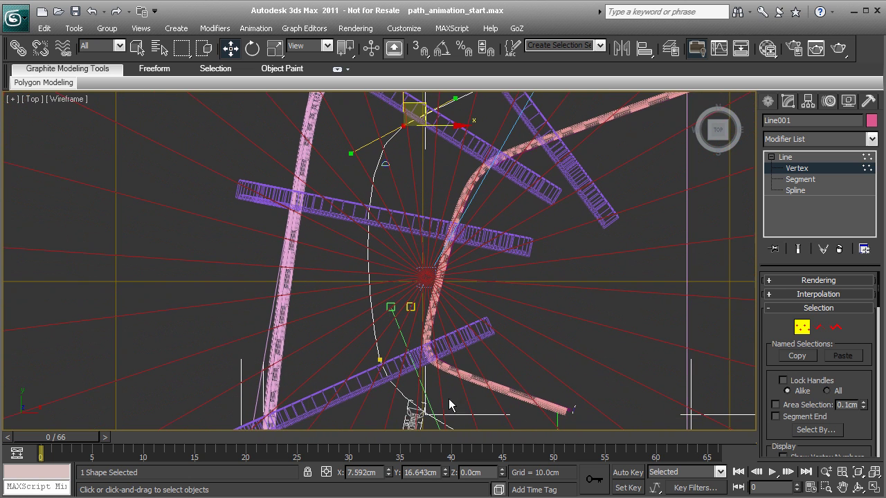
{"action": "middle_click_drag", "start_coordinate": [519, 393], "coordinate": [508, 320]}
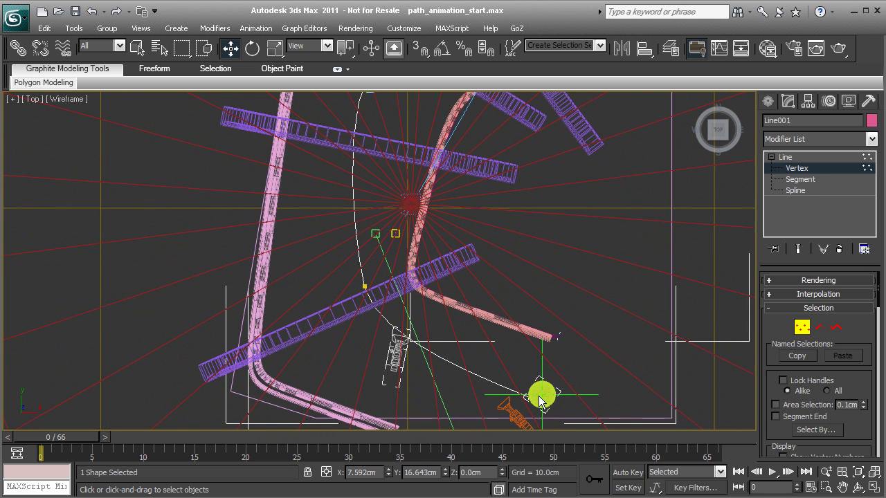
{"action": "middle_click_drag", "start_coordinate": [413, 220], "coordinate": [432, 324]}
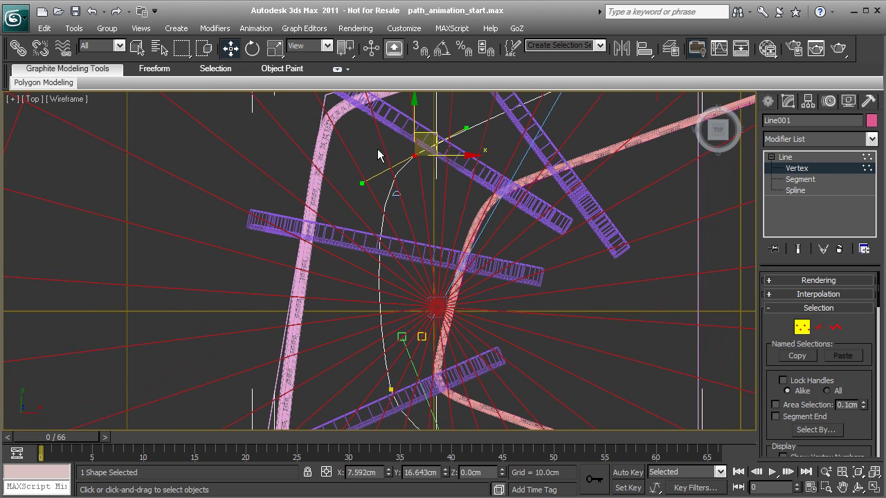
{"action": "middle_click_drag", "start_coordinate": [439, 232], "coordinate": [435, 313]}
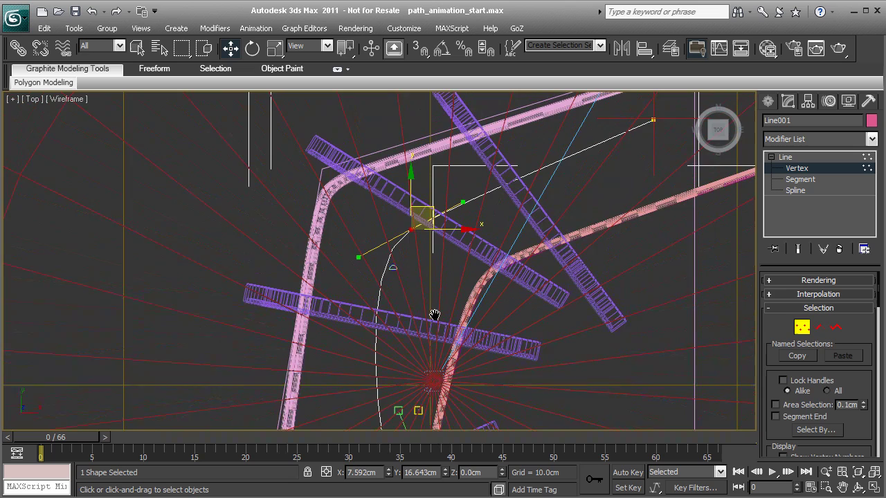
{"action": "scroll", "coordinate": [419, 274], "scroll_direction": "up", "scroll_amount": 2}
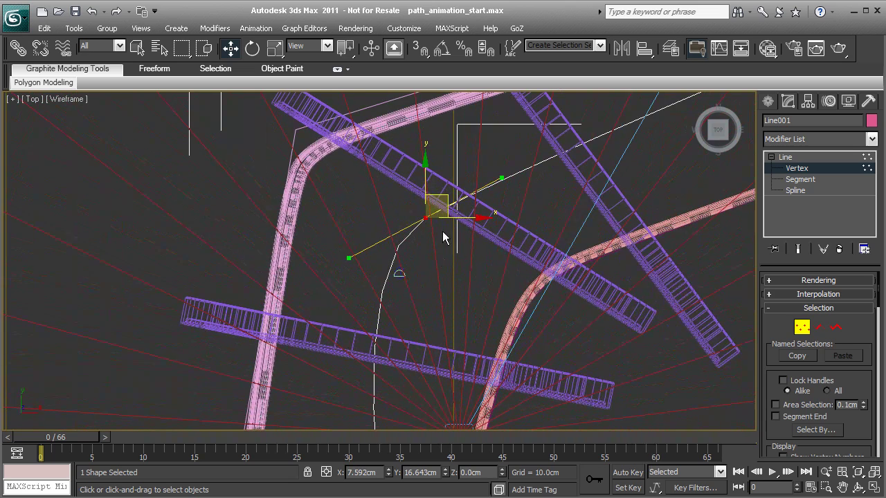
{"action": "key", "text": "e"}
{"action": "left_click_drag", "start_coordinate": [437, 271], "coordinate": [469, 253]}
{"action": "scroll", "coordinate": [478, 259], "scroll_direction": "down", "scroll_amount": 4}
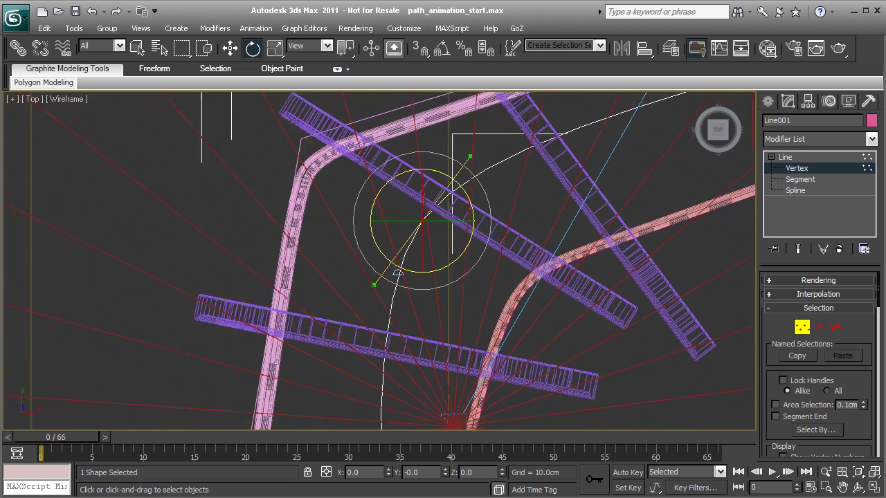
{"action": "middle_click_drag", "start_coordinate": [484, 265], "coordinate": [467, 238]}
Move the upper bend vertex to about X 12.5 cm, Y 10.0 cm and stretch its tangent handles slightly along Y
{"action": "key", "text": "w"}
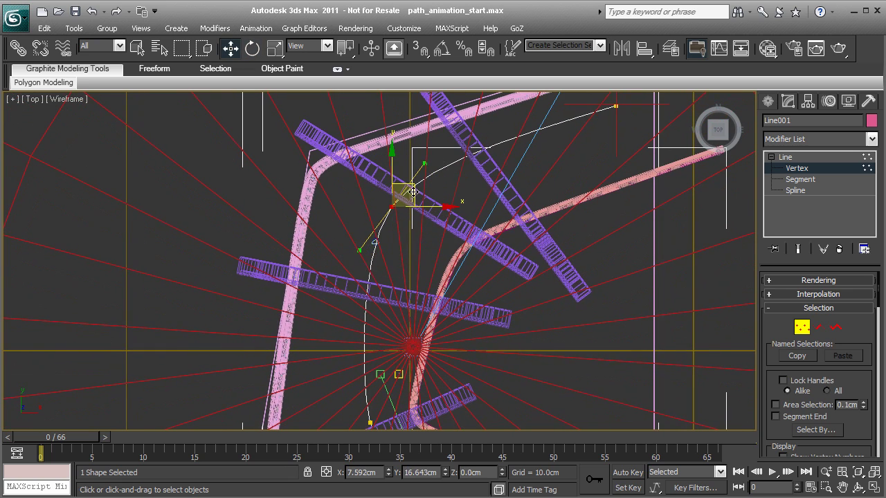
{"action": "left_click_drag", "start_coordinate": [411, 187], "coordinate": [426, 206]}
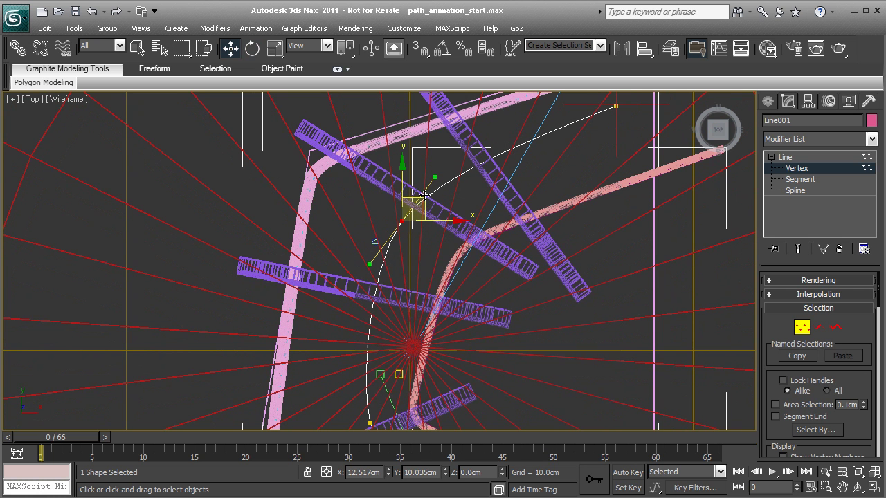
{"action": "key", "text": "r"}
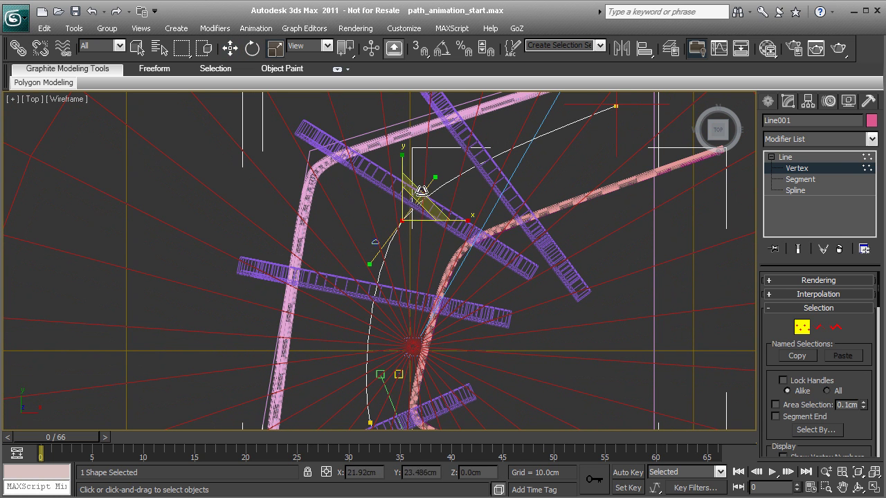
{"action": "left_click_drag", "start_coordinate": [401, 154], "coordinate": [403, 144]}
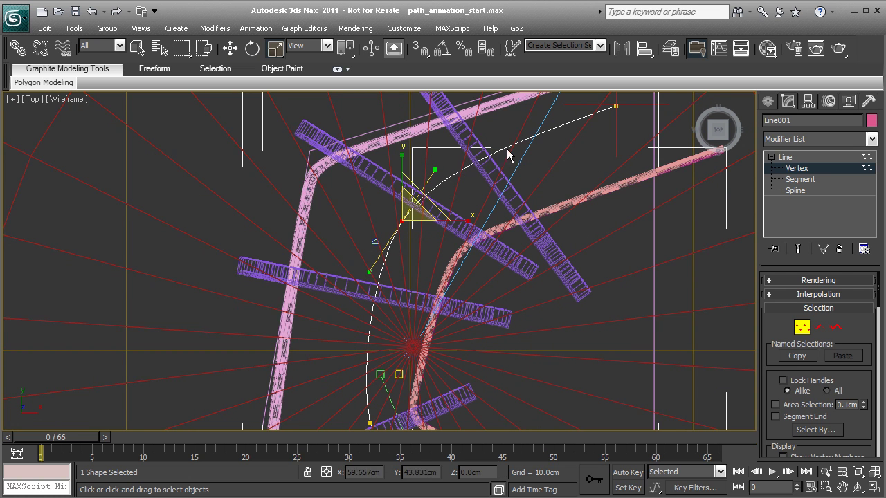
Select the path vertex under the arch nearest the ball and stretch its tangent handles along Y
{"action": "middle_click_drag", "start_coordinate": [404, 270], "coordinate": [413, 111]}
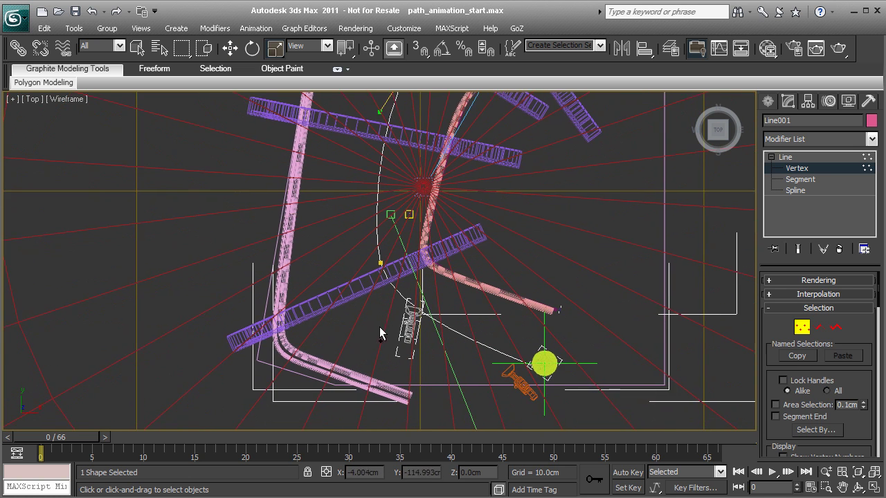
{"action": "scroll", "coordinate": [379, 313], "scroll_direction": "up", "scroll_amount": 2}
{"action": "left_click_drag", "start_coordinate": [331, 225], "coordinate": [412, 309]}
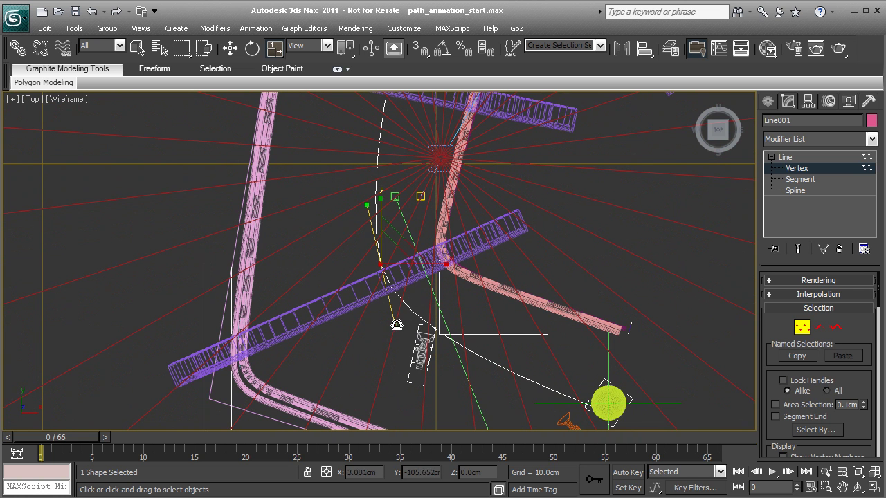
{"action": "left_click_drag", "start_coordinate": [382, 201], "coordinate": [380, 181]}
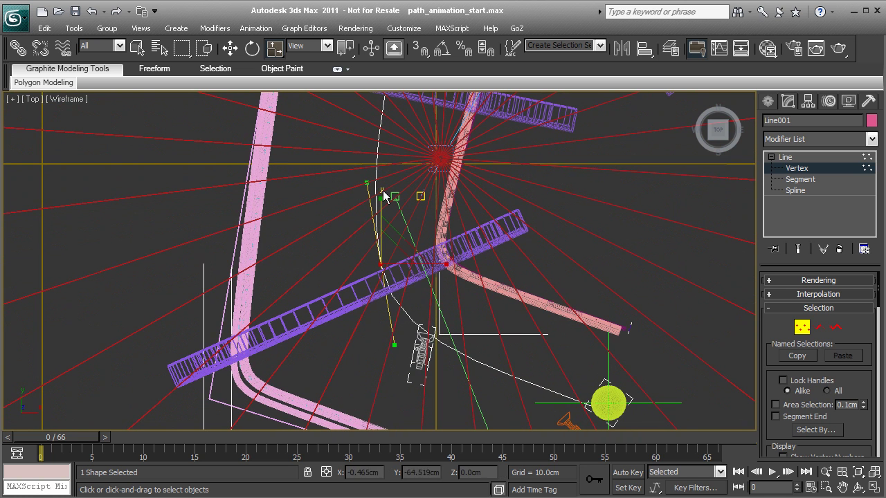
Rotate that vertex's tangent handles counterclockwise, move it to about X -4.4 cm, Y -91.1 cm, and deselect it
{"action": "key", "text": "e"}
{"action": "left_click_drag", "start_coordinate": [410, 309], "coordinate": [428, 292]}
{"action": "key", "text": "w"}
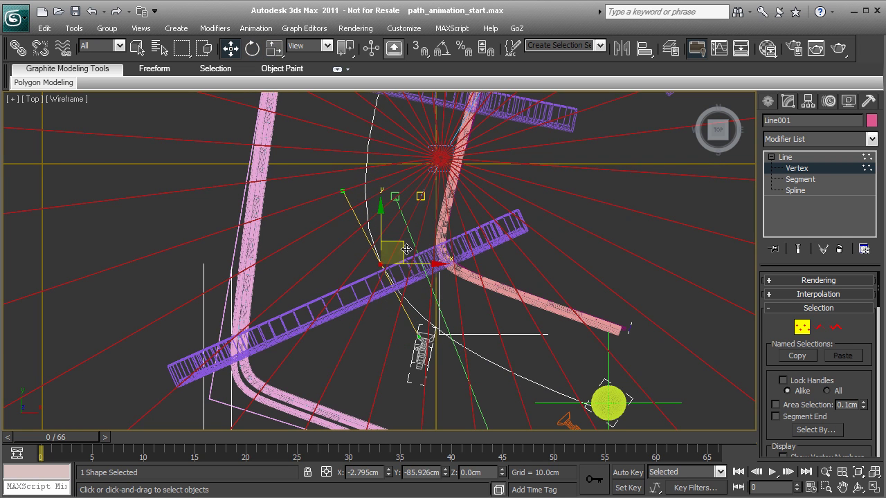
{"action": "mouse_move", "coordinate": [406, 250]}
{"action": "left_mouse_down"}
{"action": "mouse_move", "coordinate": [394, 254]}
{"action": "mouse_move", "coordinate": [390, 238]}
{"action": "mouse_move", "coordinate": [429, 273]}
{"action": "mouse_move", "coordinate": [401, 267]}
{"action": "mouse_move", "coordinate": [396, 256]}
{"action": "left_mouse_up"}
{"action": "middle_click_drag", "start_coordinate": [437, 242], "coordinate": [429, 266], "text": "ctrl+alt"}
{"action": "middle_click_drag", "start_coordinate": [406, 234], "coordinate": [384, 316]}
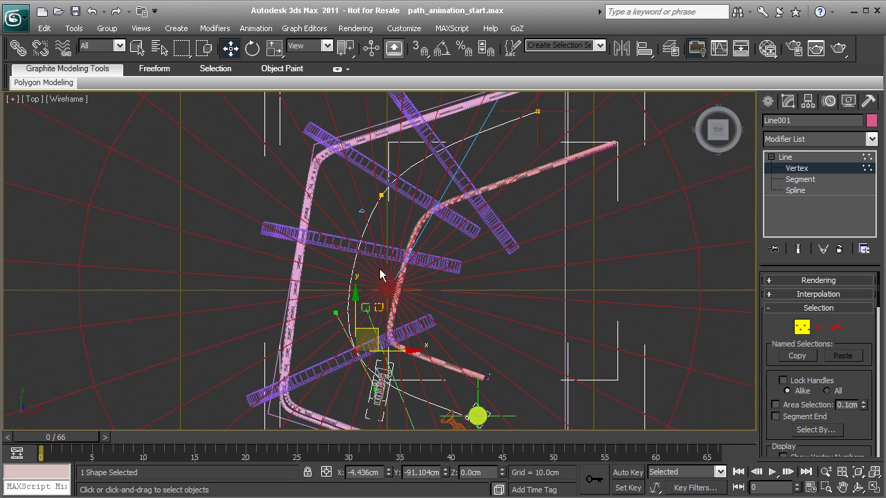
{"action": "left_click_drag", "start_coordinate": [373, 198], "coordinate": [385, 201]}
{"action": "left_click", "coordinate": [466, 293]}
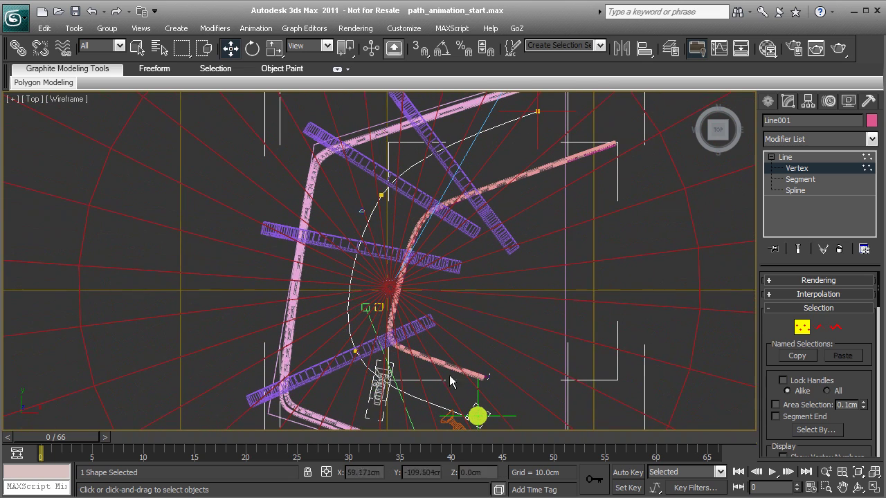
Select the path's start vertex at the soccer ball and rotate its tangent handles counterclockwise to a flatter angle
{"action": "middle_click_drag", "start_coordinate": [439, 396], "coordinate": [427, 200], "text": "alt"}
{"action": "key", "text": "t"}
{"action": "middle_click_drag", "start_coordinate": [484, 373], "coordinate": [464, 318]}
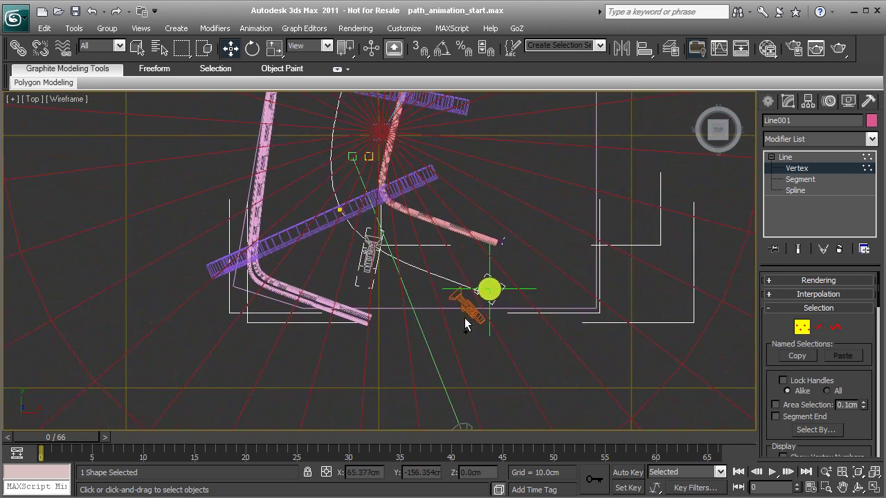
{"action": "scroll", "coordinate": [464, 318], "scroll_direction": "up", "scroll_amount": 3}
{"action": "left_click_drag", "start_coordinate": [514, 266], "coordinate": [600, 363]}
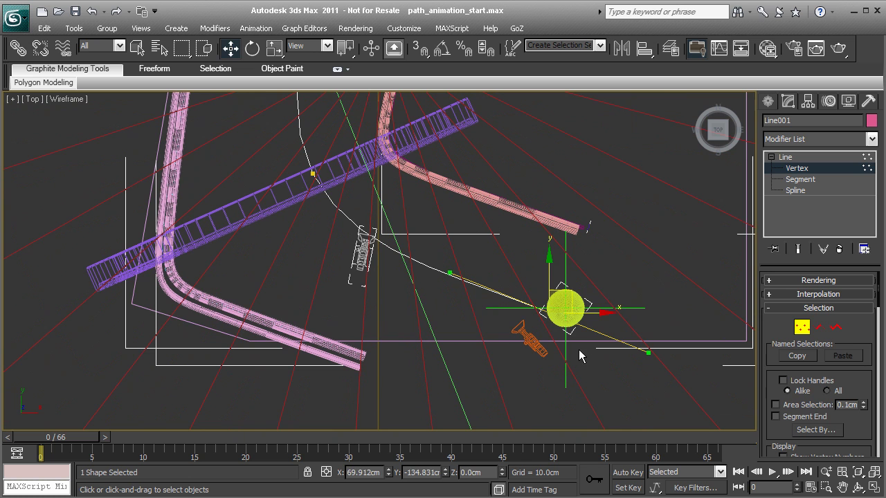
{"action": "key", "text": "e"}
{"action": "left_click_drag", "start_coordinate": [508, 346], "coordinate": [526, 357]}
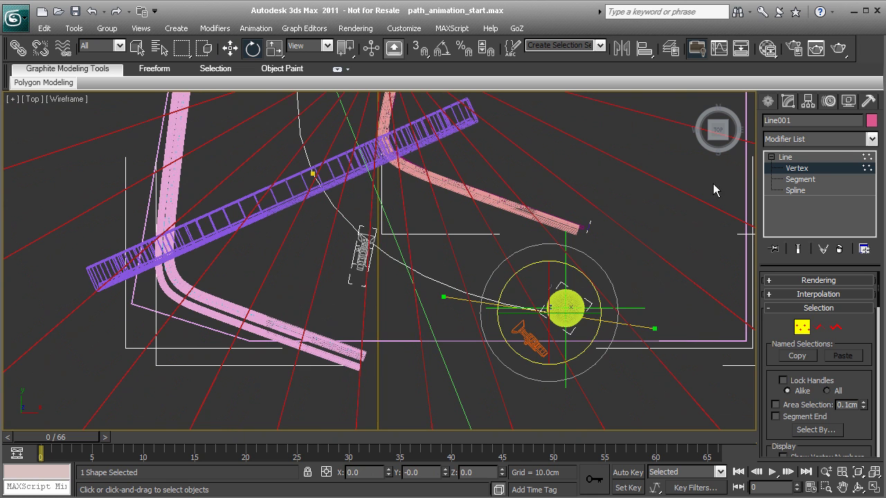
Leave vertex editing on the path spline and rename the line Ball_Path01
{"action": "left_click", "coordinate": [802, 158]}
{"action": "middle_click_drag", "start_coordinate": [392, 240], "coordinate": [404, 312]}
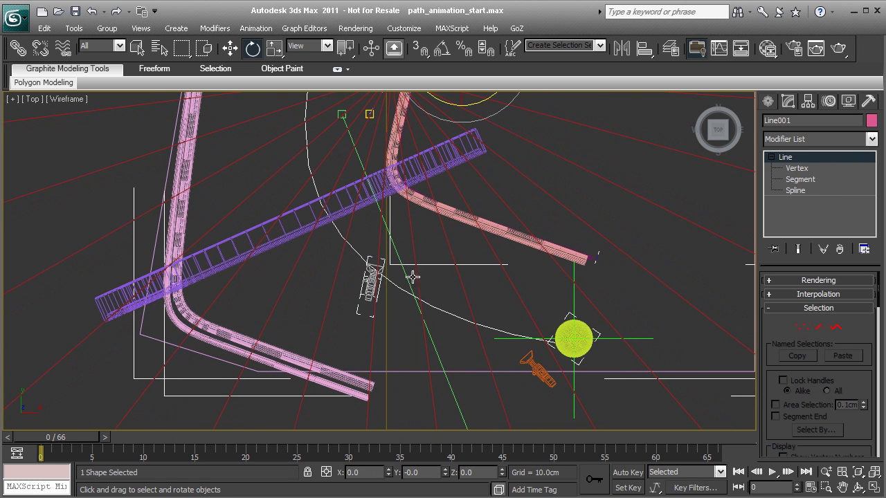
{"action": "middle_click_drag", "start_coordinate": [401, 261], "coordinate": [427, 328]}
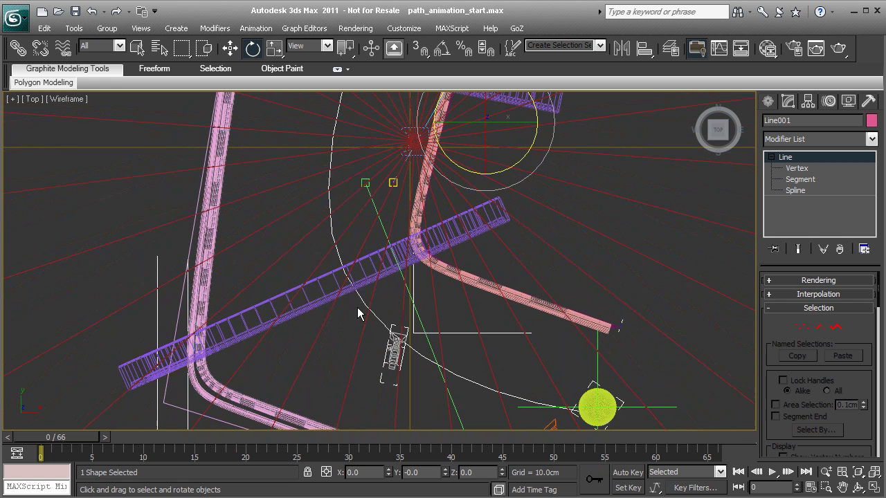
{"action": "left_click", "coordinate": [781, 121]}
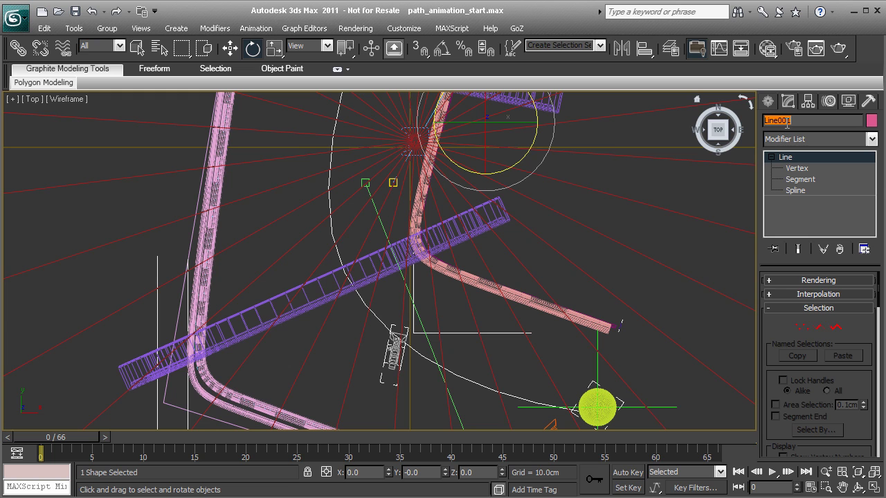
{"action": "type", "text": "Ball_Path01"}
In the maximized Perspective view, raise Ball_Path01 along Z to about 12.34 cm, level with the soccer ball's centre
{"action": "middle_click_drag", "start_coordinate": [503, 232], "coordinate": [502, 213]}
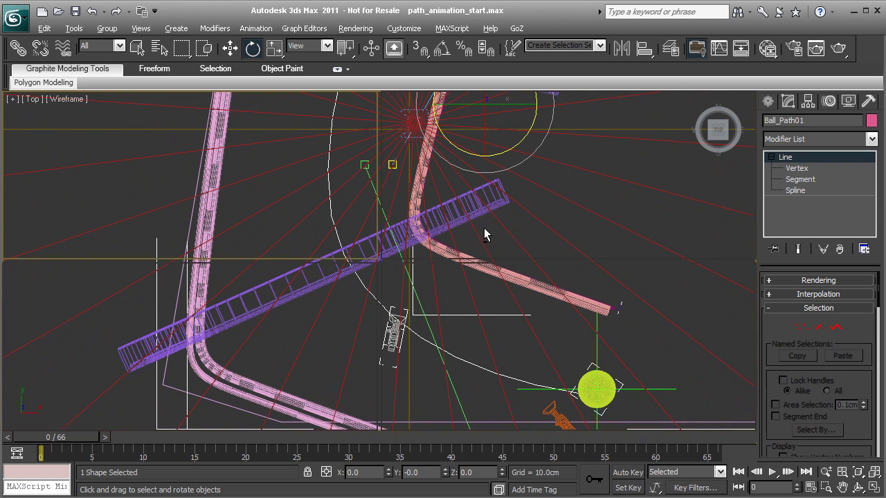
{"action": "key", "text": "alt+w"}
{"action": "right_click", "coordinate": [445, 300]}
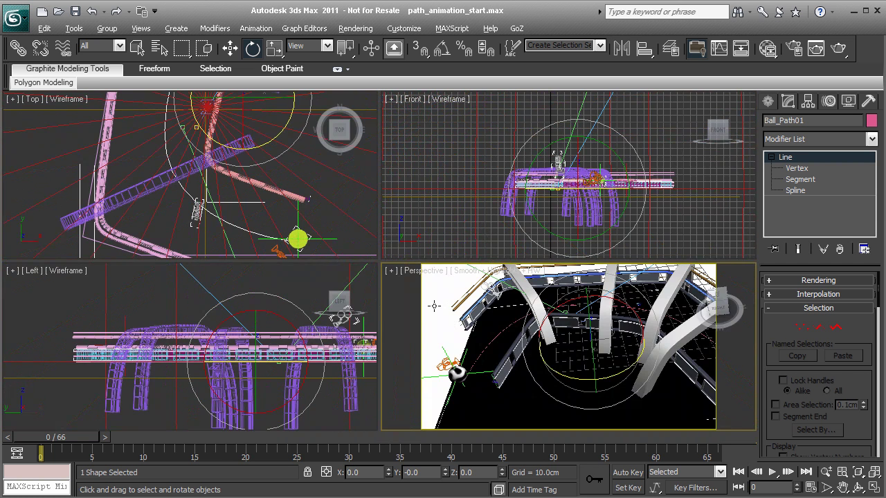
{"action": "key", "text": "alt+w"}
{"action": "middle_click_drag", "start_coordinate": [305, 311], "coordinate": [423, 286], "text": "alt"}
{"action": "middle_click_drag", "start_coordinate": [373, 296], "coordinate": [411, 301], "text": "alt"}
{"action": "key", "text": "w"}
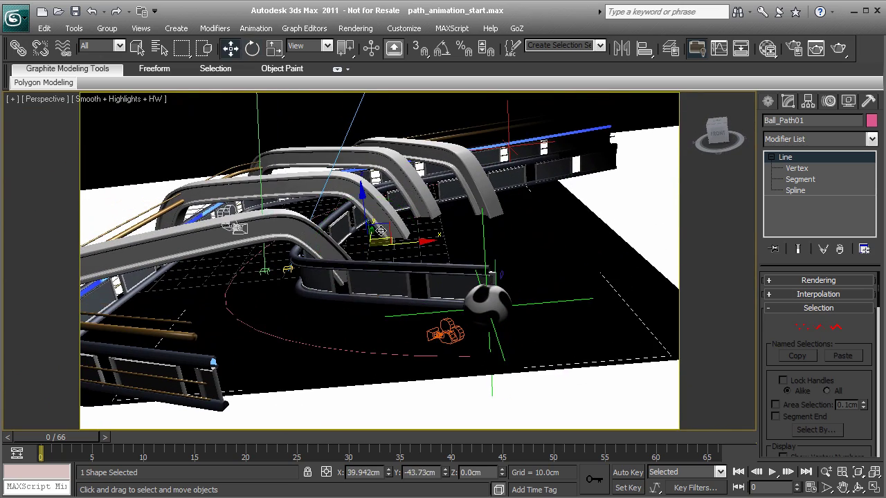
{"action": "middle_click_drag", "start_coordinate": [355, 295], "coordinate": [365, 206], "text": "alt"}
{"action": "left_click_drag", "start_coordinate": [363, 200], "coordinate": [365, 168]}
{"action": "middle_click_drag", "start_coordinate": [517, 354], "coordinate": [533, 241], "text": "alt"}
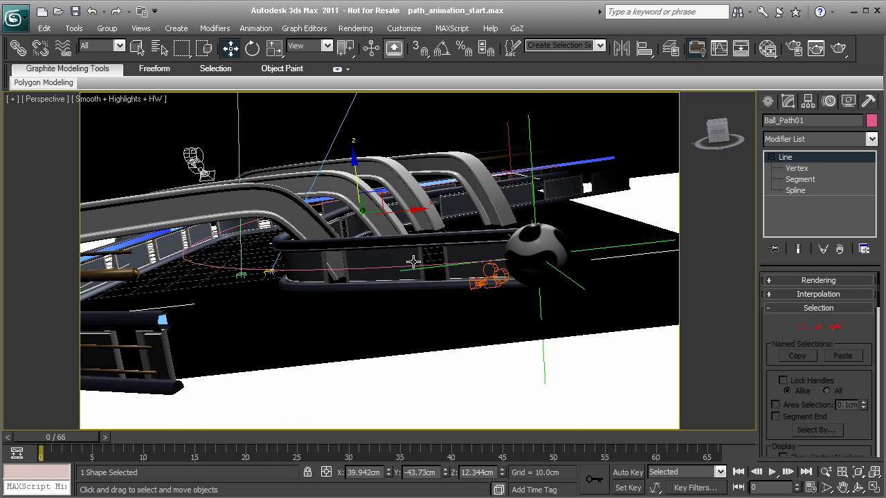
Select the soccer ball and apply a Path Constraint that uses Ball_Path01 as its path
{"action": "middle_click_drag", "start_coordinate": [541, 274], "coordinate": [401, 330], "text": "alt"}
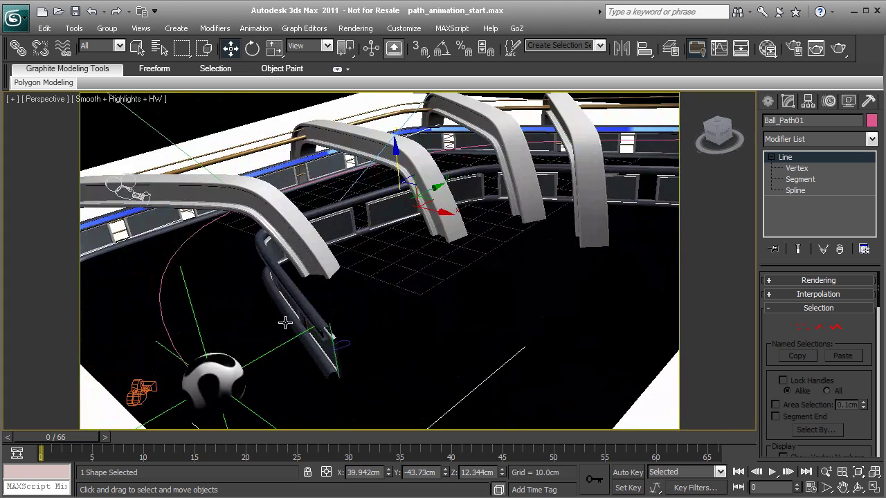
{"action": "middle_click_drag", "start_coordinate": [287, 320], "coordinate": [301, 263], "text": "alt"}
{"action": "left_click", "coordinate": [458, 281]}
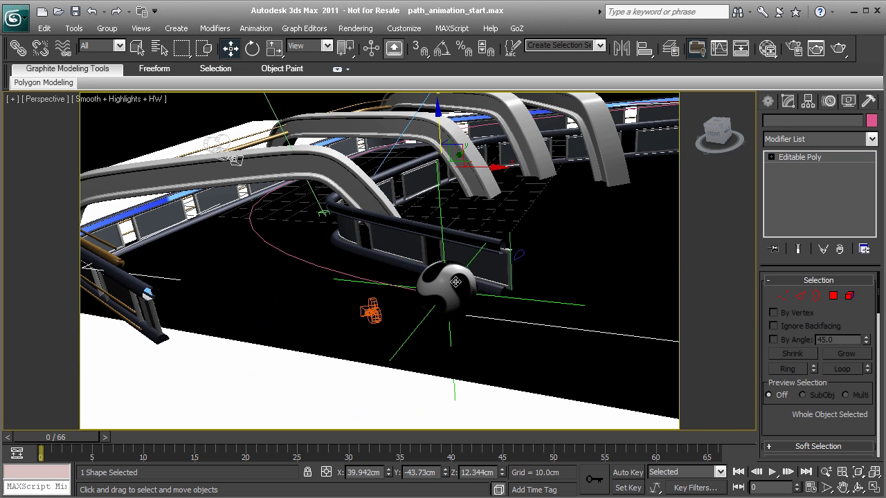
{"action": "middle_click_drag", "start_coordinate": [458, 281], "coordinate": [360, 198], "text": "alt"}
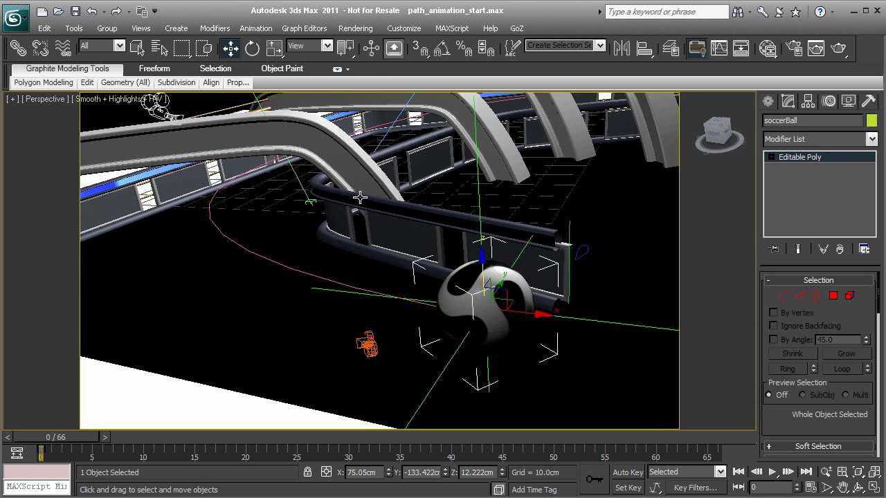
{"action": "left_click", "coordinate": [256, 28]}
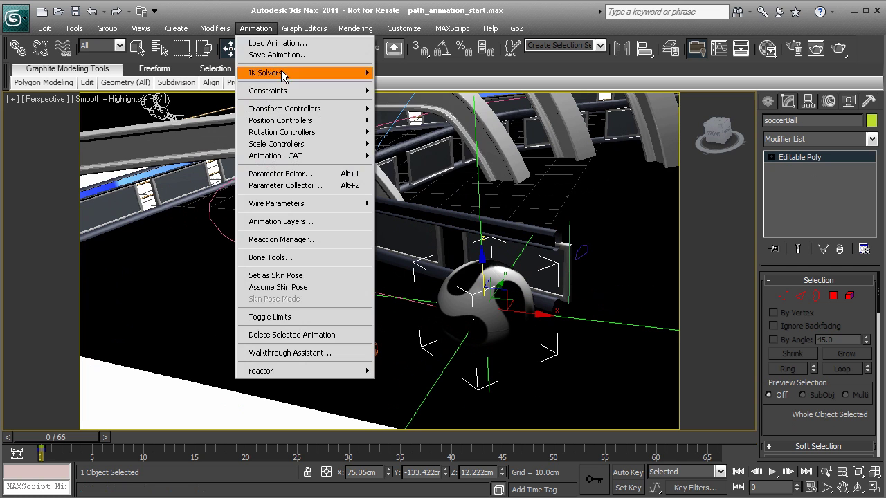
{"action": "mouse_move", "coordinate": [294, 94]}
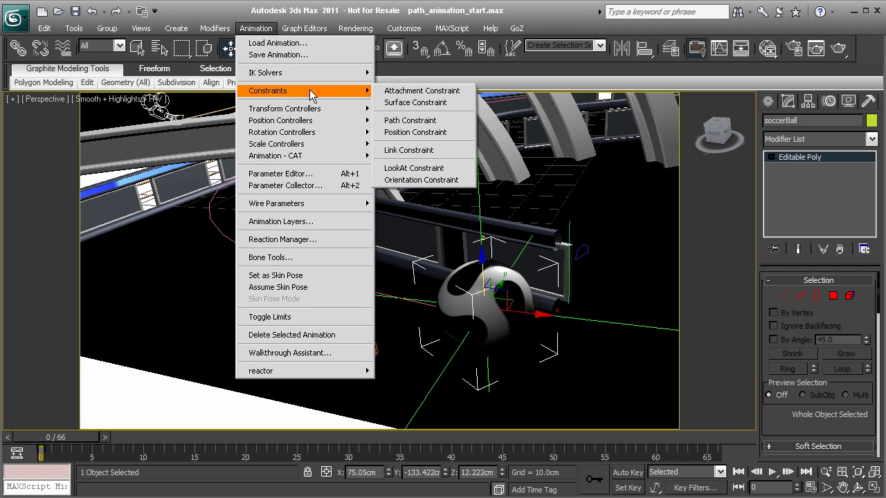
{"action": "left_click", "coordinate": [427, 123]}
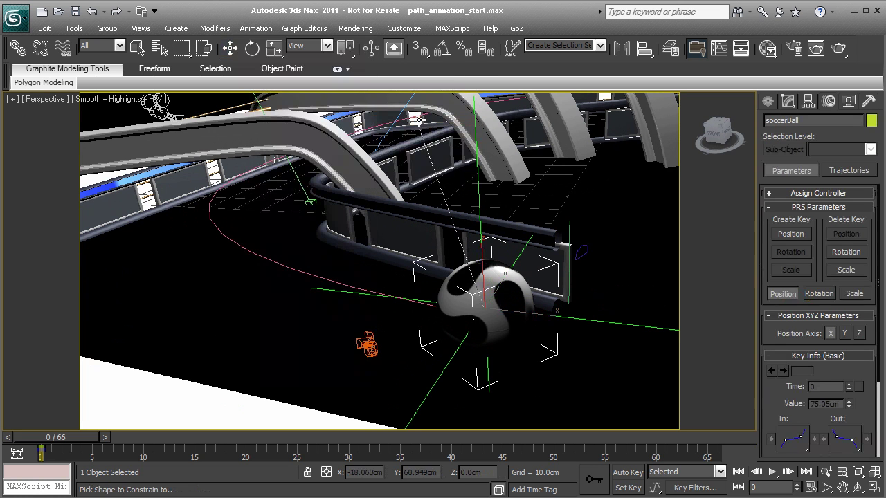
{"action": "left_click", "coordinate": [268, 258]}
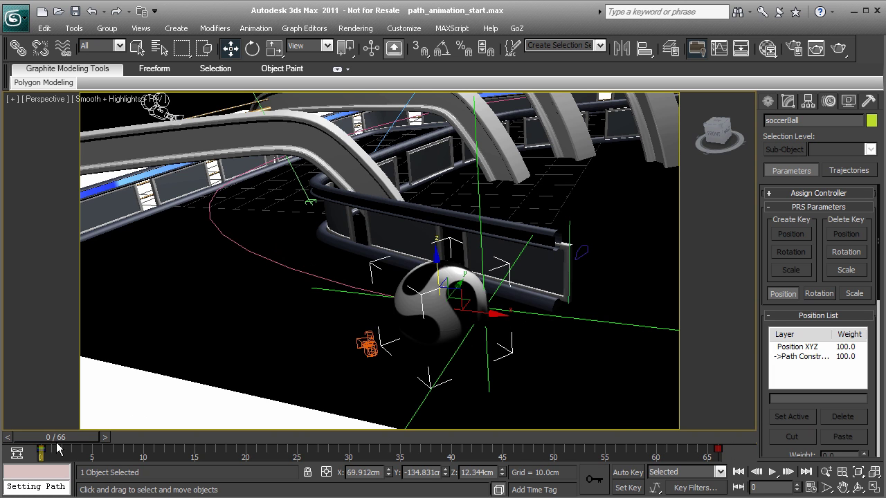
Play the animation and follow the soccer ball's travel along the path under the arches
{"action": "key", "text": "q"}
{"action": "left_click", "coordinate": [773, 472]}
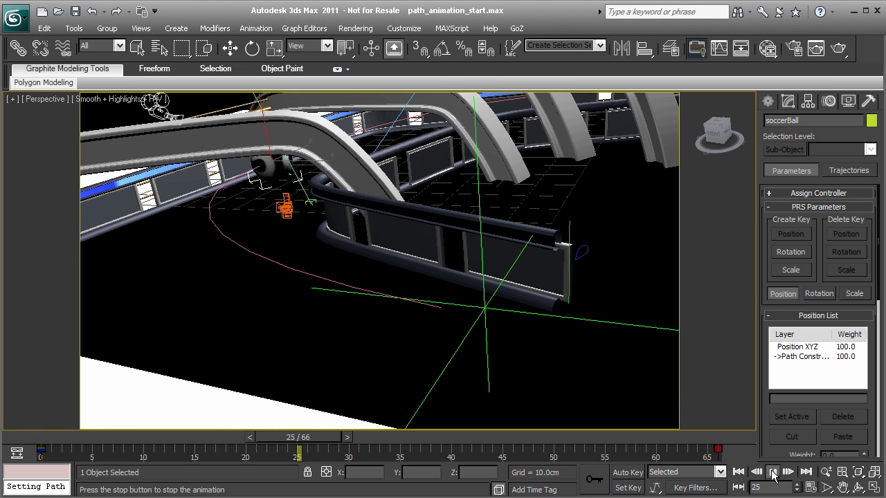
{"action": "left_click", "coordinate": [774, 474]}
{"action": "middle_click_drag", "start_coordinate": [574, 205], "coordinate": [439, 313]}
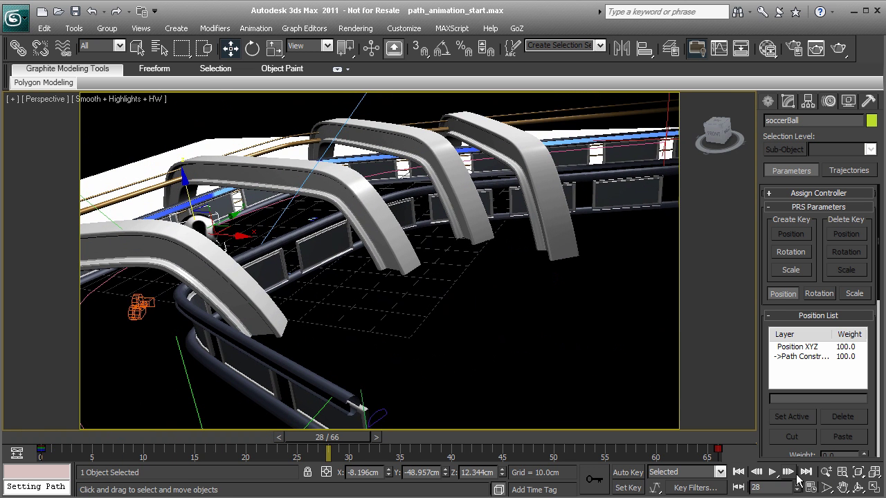
{"action": "left_click", "coordinate": [772, 472]}
{"action": "middle_click_drag", "start_coordinate": [585, 280], "coordinate": [553, 311]}
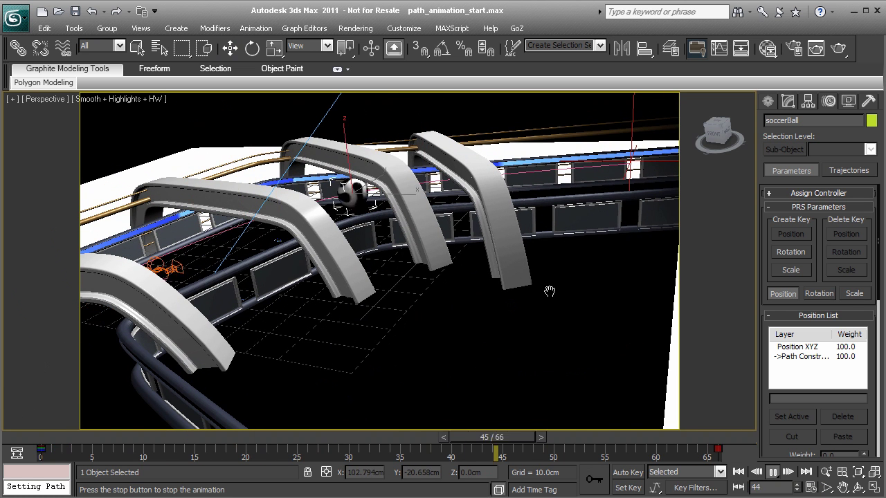
{"action": "left_click", "coordinate": [773, 472]}
{"action": "middle_click_drag", "start_coordinate": [319, 257], "coordinate": [422, 222]}
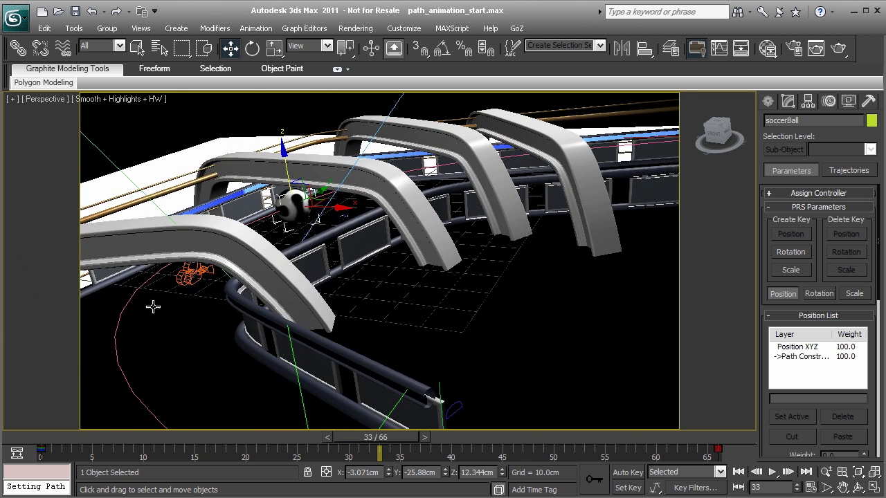
Go to frame 7 and turn on Follow in the path options of the ball's Path Constraint
{"action": "middle_click_drag", "start_coordinate": [154, 307], "coordinate": [213, 333], "text": "alt"}
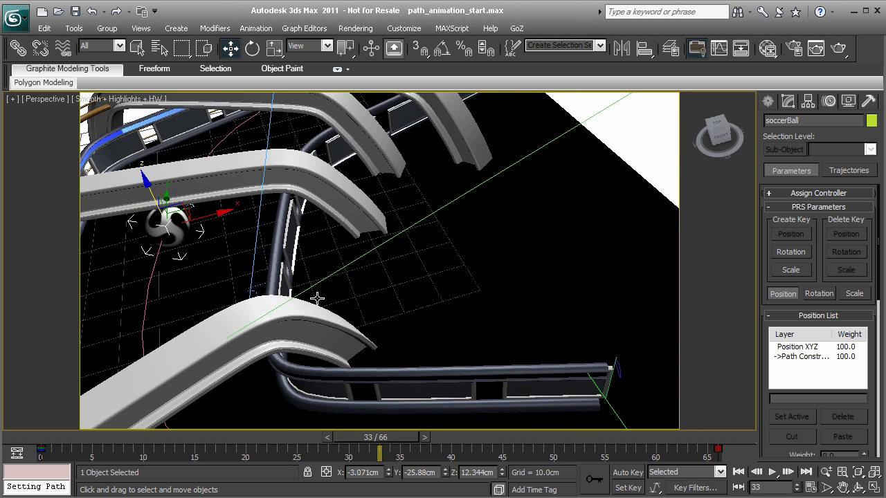
{"action": "middle_click_drag", "start_coordinate": [317, 298], "coordinate": [329, 165]}
{"action": "left_click_drag", "start_coordinate": [111, 444], "coordinate": [128, 438]}
{"action": "key", "text": "w"}
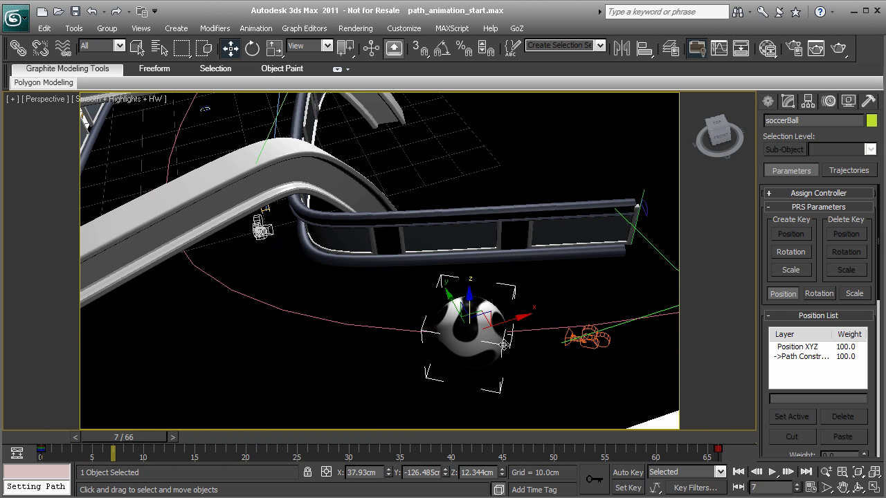
{"action": "middle_click_drag", "start_coordinate": [551, 344], "coordinate": [532, 304]}
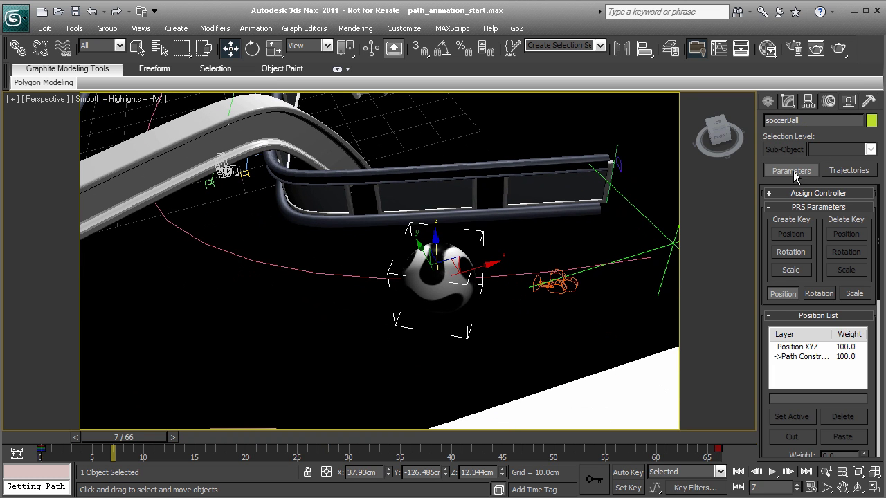
{"action": "left_click_drag", "start_coordinate": [766, 403], "coordinate": [767, 346]}
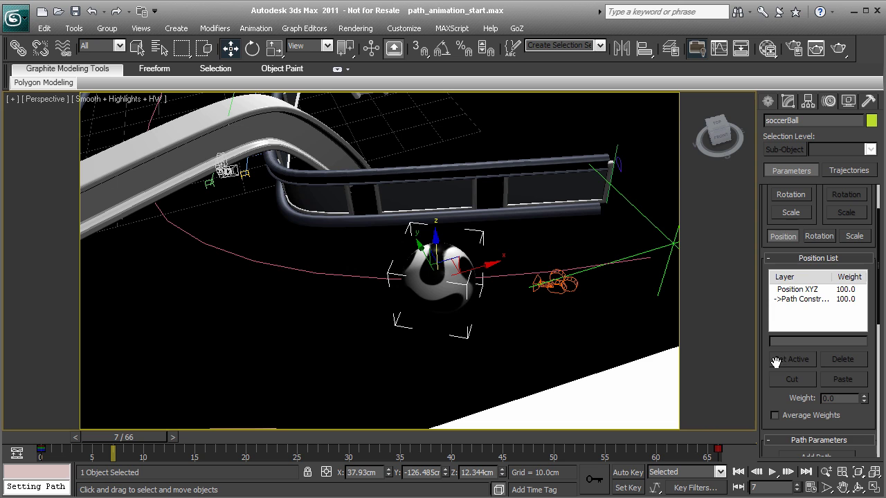
{"action": "left_click_drag", "start_coordinate": [769, 370], "coordinate": [761, 304]}
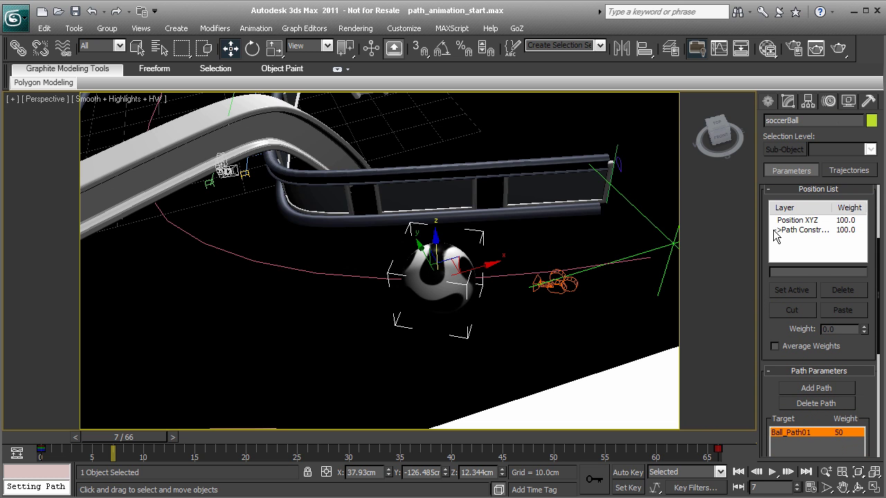
{"action": "left_click_drag", "start_coordinate": [767, 221], "coordinate": [749, 168]}
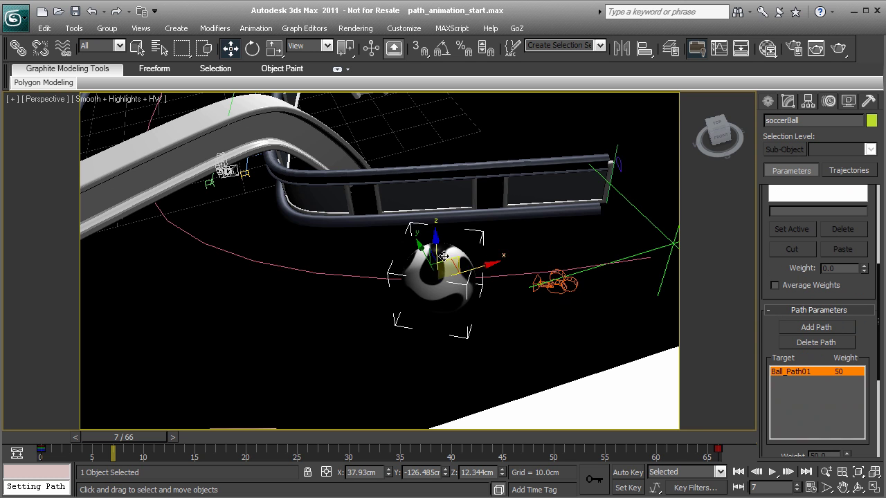
{"action": "left_click_drag", "start_coordinate": [767, 342], "coordinate": [763, 190]}
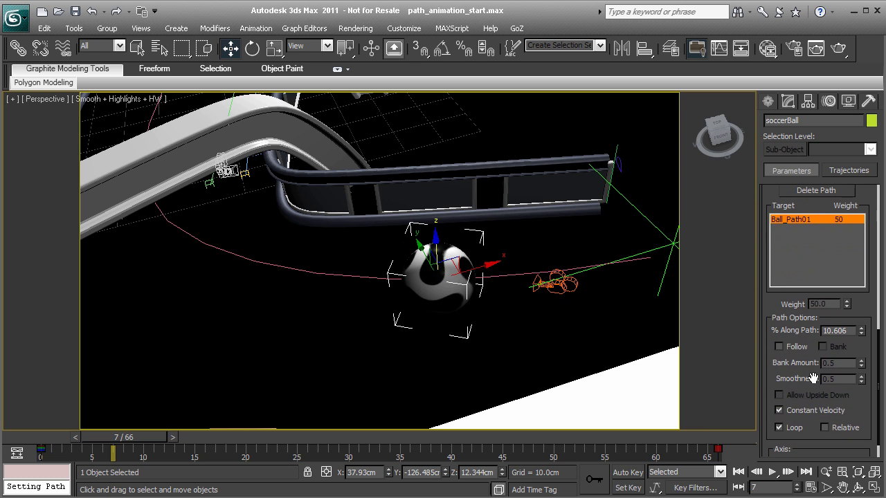
{"action": "left_click", "coordinate": [779, 347]}
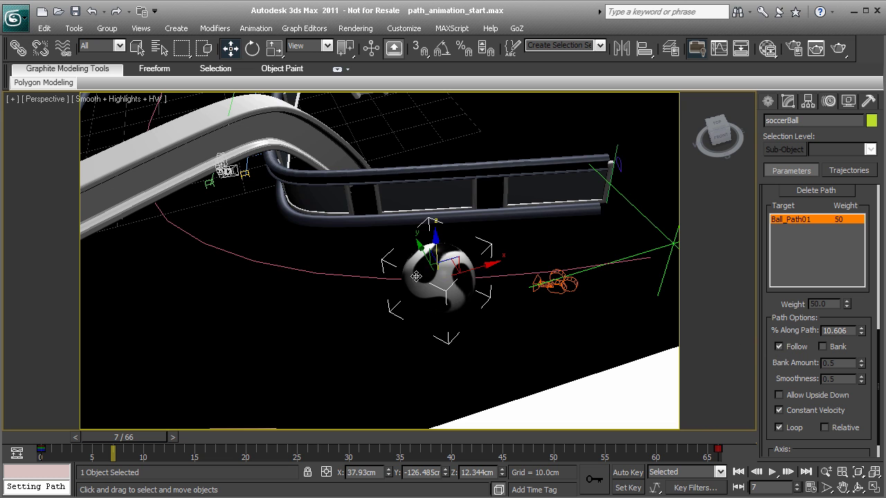
Scrub the timeline to frame 11 and then 15 to check how the ball turns along the curve
{"action": "left_click_drag", "start_coordinate": [120, 440], "coordinate": [162, 439]}
{"action": "middle_click_drag", "start_coordinate": [228, 307], "coordinate": [393, 378]}
{"action": "scroll", "coordinate": [367, 288], "scroll_direction": "down", "scroll_amount": 1}
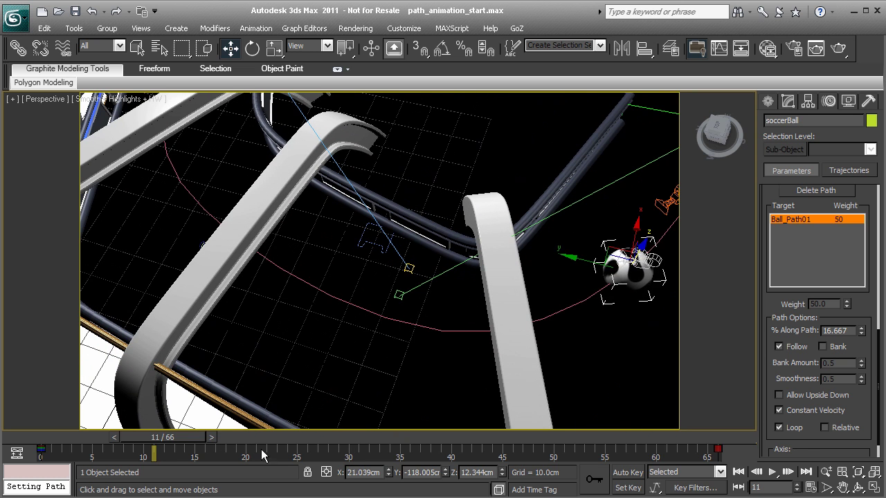
{"action": "left_click_drag", "start_coordinate": [182, 439], "coordinate": [217, 436]}
{"action": "middle_click_drag", "start_coordinate": [537, 305], "coordinate": [405, 311], "text": "alt"}
{"action": "middle_click_drag", "start_coordinate": [455, 340], "coordinate": [395, 312], "text": "alt"}
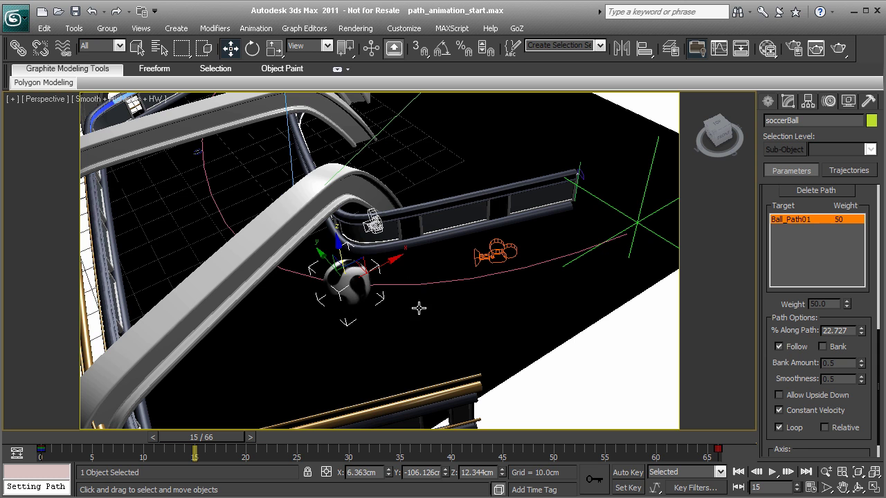
Scrub back to frame 0, play the ball's animation with Follow on, stop it and return to the start
{"action": "left_click_drag", "start_coordinate": [213, 440], "coordinate": [89, 377]}
{"action": "key", "text": "w"}
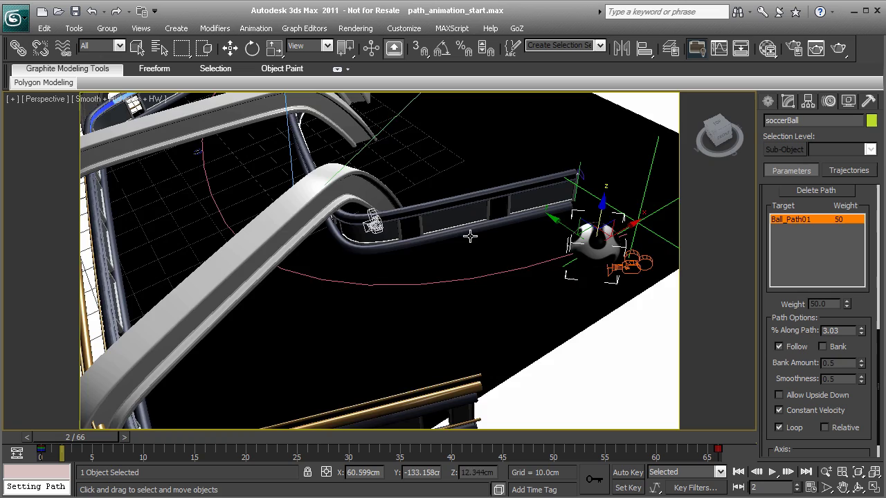
{"action": "key", "text": "w"}
{"action": "middle_click_drag", "start_coordinate": [471, 233], "coordinate": [435, 240], "text": "alt"}
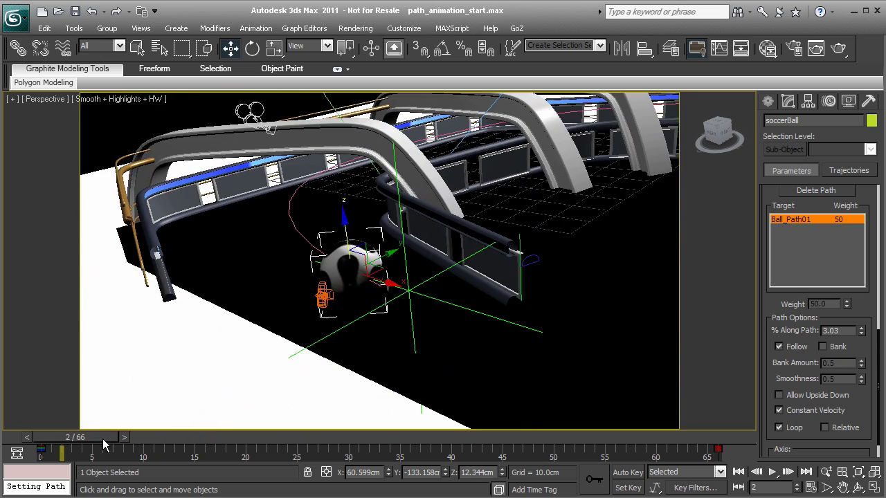
{"action": "left_click_drag", "start_coordinate": [108, 438], "coordinate": [55, 438]}
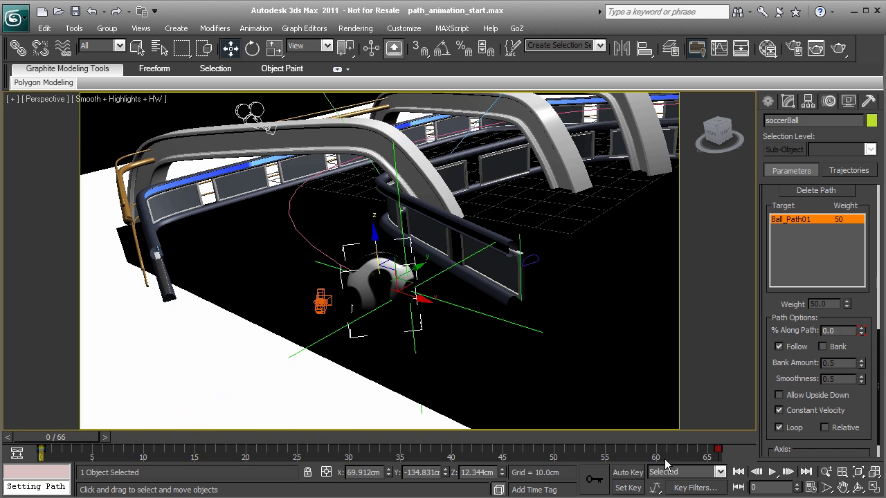
{"action": "left_click", "coordinate": [773, 472]}
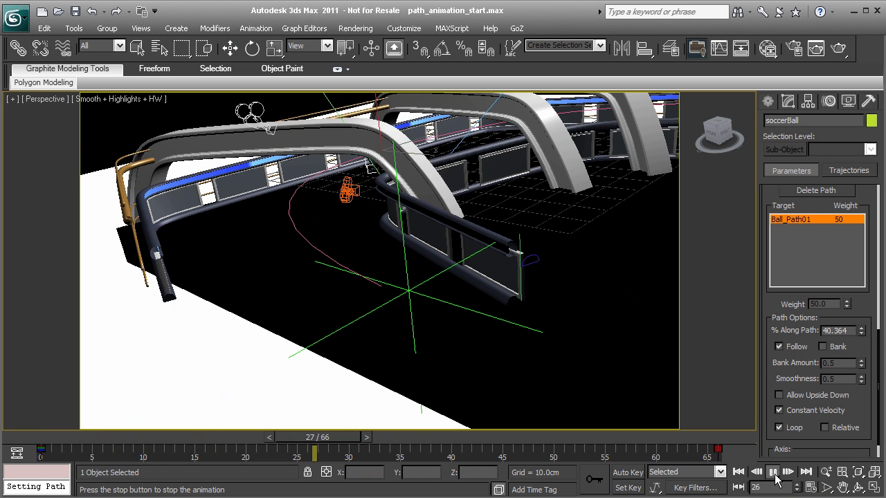
{"action": "left_click", "coordinate": [772, 471]}
{"action": "left_click", "coordinate": [738, 471]}
Open the Curve Editor for the soccer ball and enlarge its window to show the path percentage curve
{"action": "middle_click_drag", "start_coordinate": [515, 289], "coordinate": [390, 277], "text": "alt"}
{"action": "right_click", "coordinate": [384, 232]}
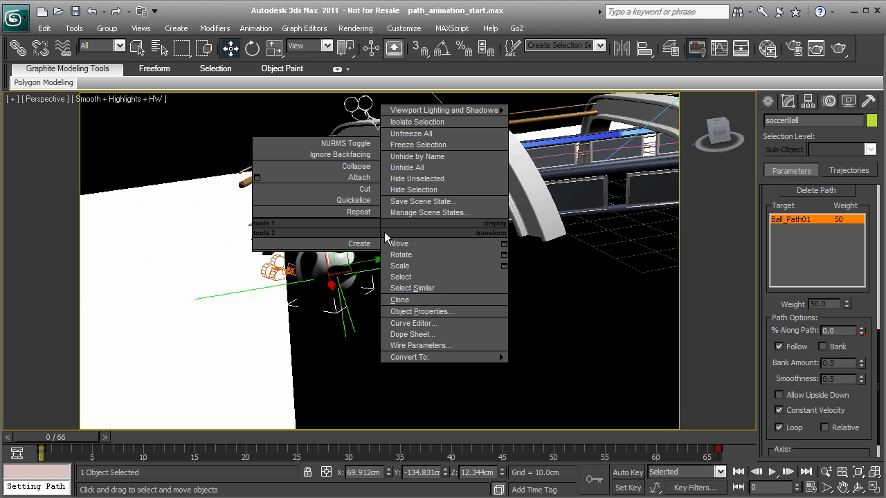
{"action": "left_click", "coordinate": [433, 325]}
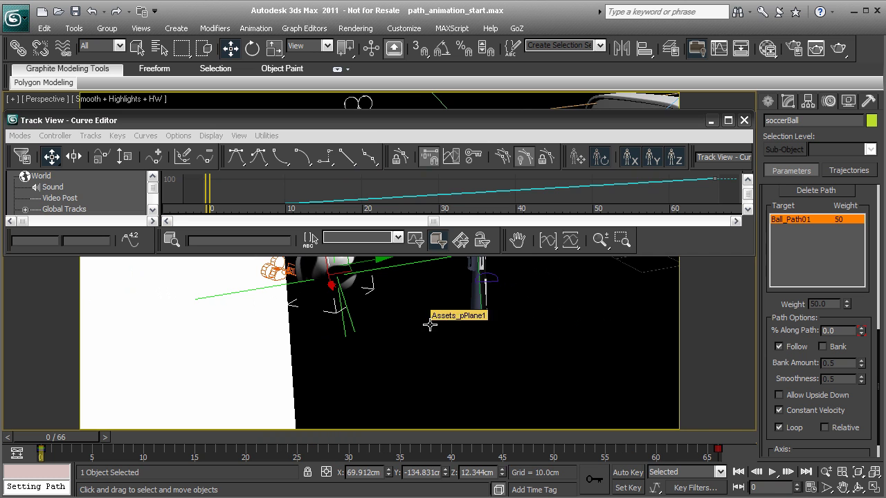
{"action": "left_click_drag", "start_coordinate": [529, 256], "coordinate": [534, 400]}
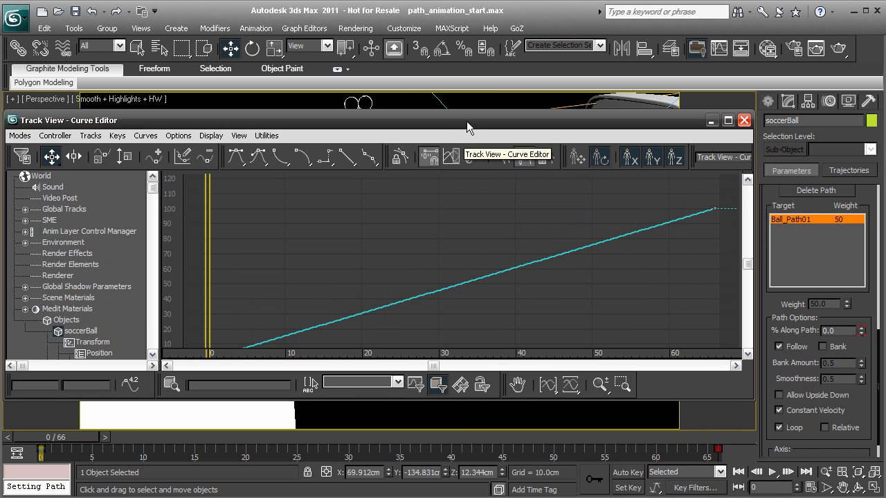
Select the Percent track under the soccer ball's Path Constraint in the Curve Editor and examine its curve from start to end
{"action": "left_click_drag", "start_coordinate": [497, 107], "coordinate": [526, 39]}
{"action": "middle_click_drag", "start_coordinate": [466, 247], "coordinate": [484, 199]}
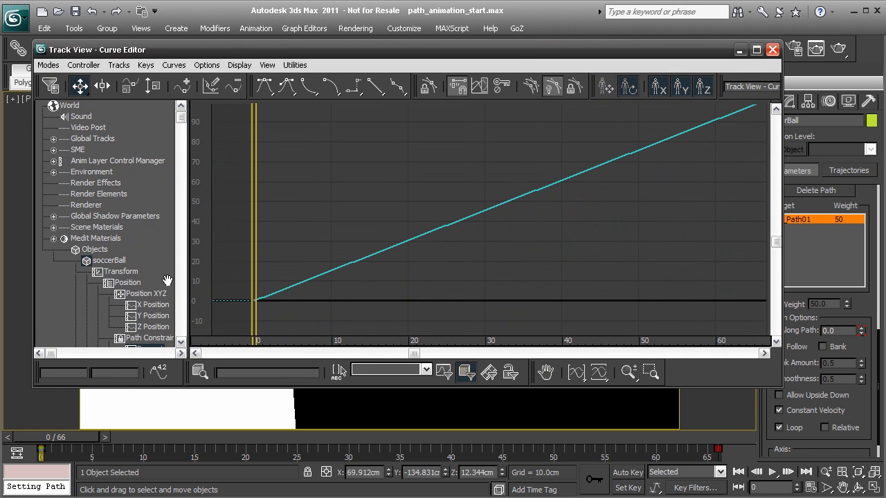
{"action": "middle_click_drag", "start_coordinate": [135, 294], "coordinate": [118, 224]}
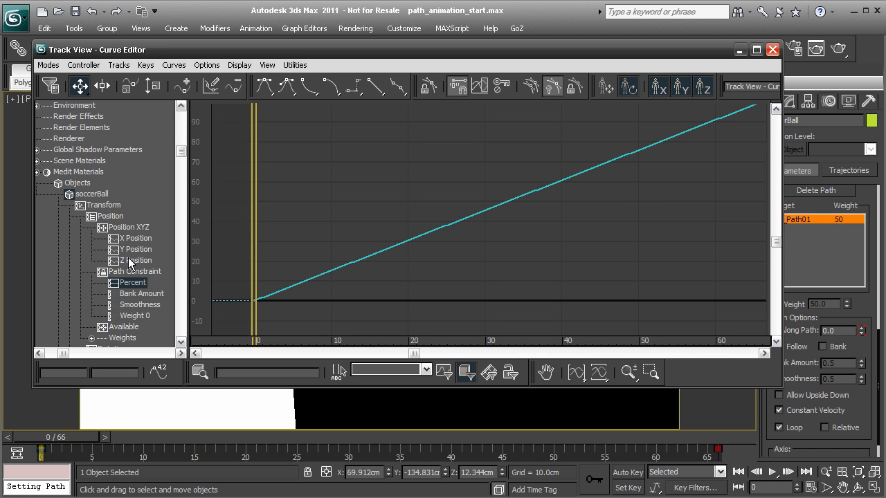
{"action": "middle_click_drag", "start_coordinate": [132, 261], "coordinate": [130, 222]}
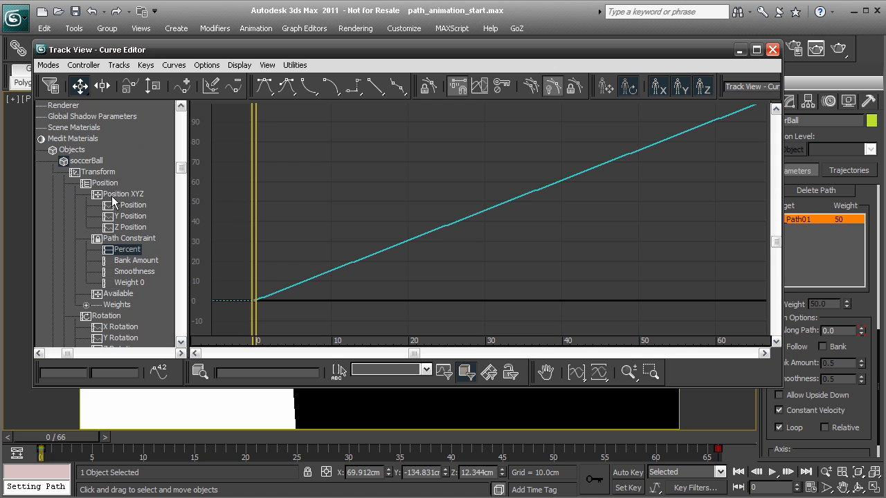
{"action": "left_click", "coordinate": [126, 249]}
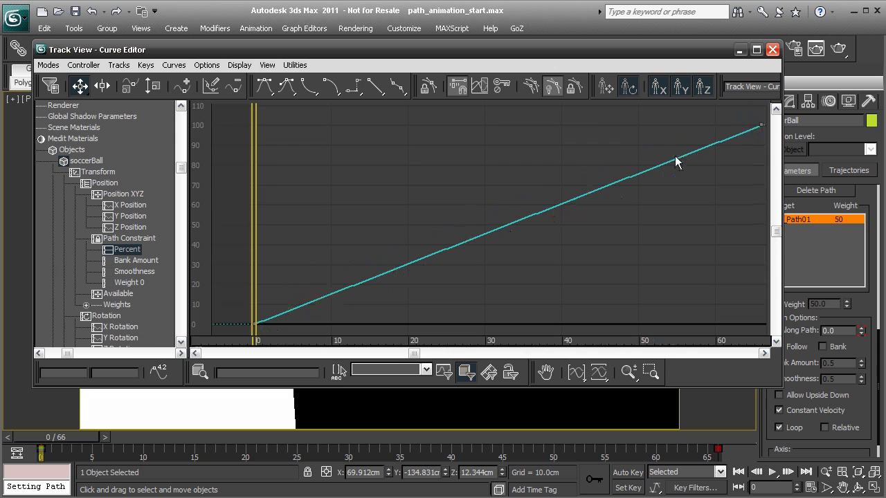
{"action": "middle_click_drag", "start_coordinate": [711, 136], "coordinate": [609, 186]}
{"action": "middle_click_drag", "start_coordinate": [475, 245], "coordinate": [567, 183]}
{"action": "middle_click_drag", "start_coordinate": [368, 257], "coordinate": [389, 237]}
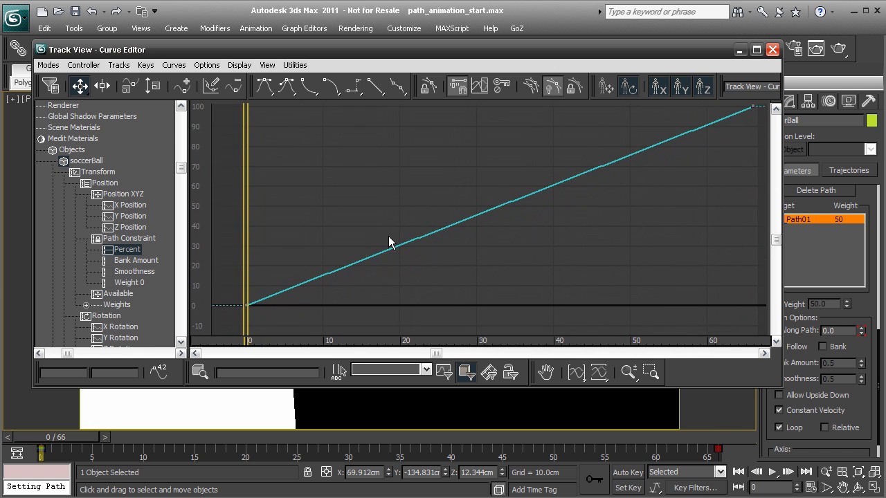
Assign a Bezier Float controller to the Percent track of the ball's Path Constraint
{"action": "right_click", "coordinate": [126, 250]}
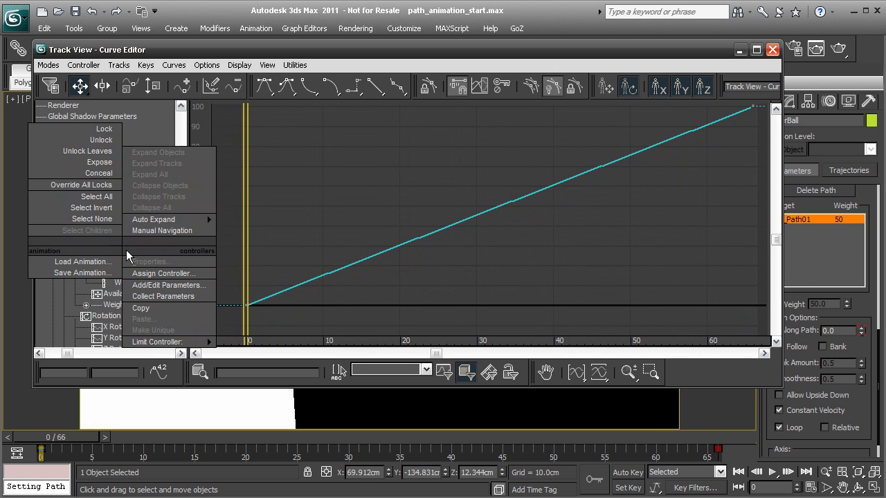
{"action": "left_click", "coordinate": [182, 274]}
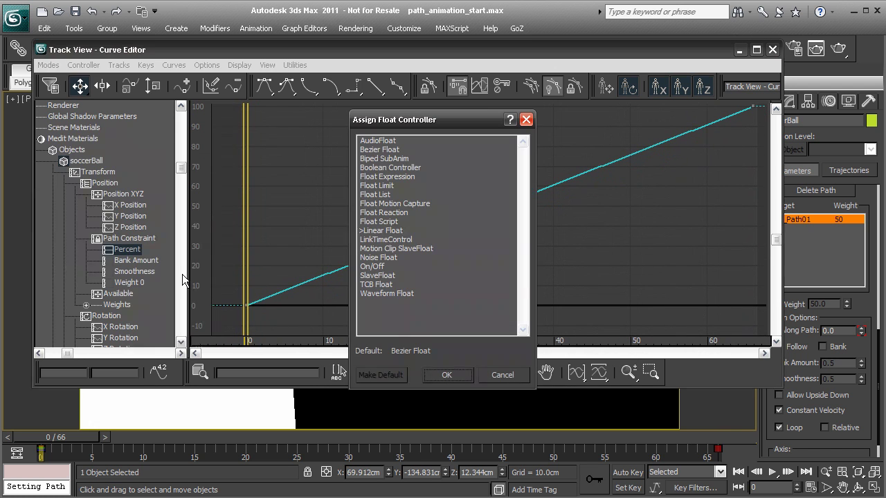
{"action": "left_click", "coordinate": [386, 150]}
{"action": "left_click", "coordinate": [447, 375]}
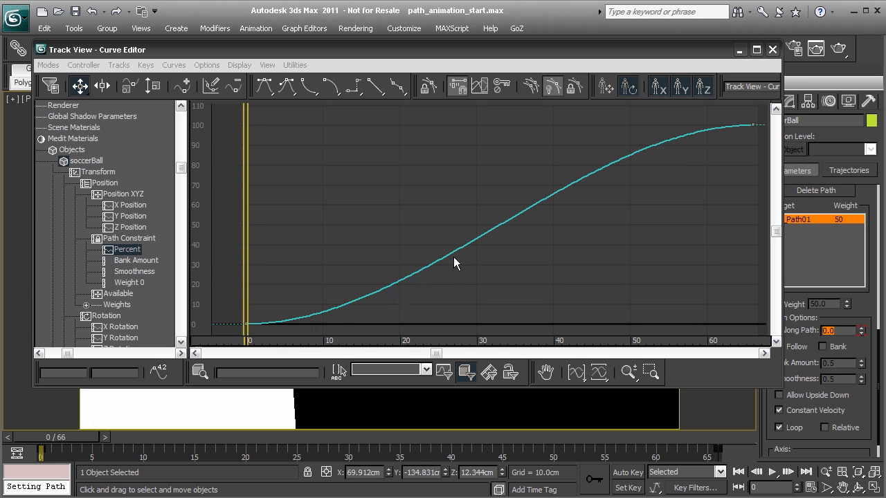
Minimize the Curve Editor, play the ball's animation in a view from above, stop it and return to frame 0
{"action": "left_click", "coordinate": [740, 50]}
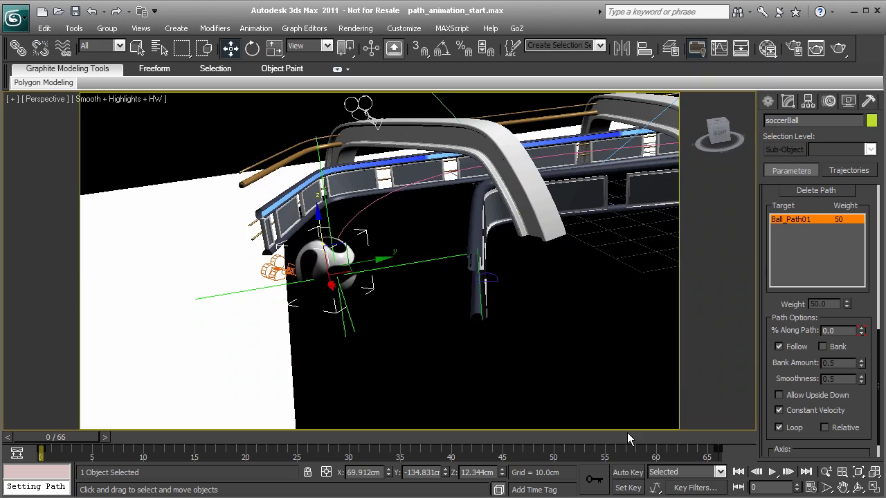
{"action": "middle_click_drag", "start_coordinate": [248, 292], "coordinate": [394, 340], "text": "alt"}
{"action": "scroll", "coordinate": [299, 256], "scroll_direction": "down", "scroll_amount": 4}
{"action": "middle_click_drag", "start_coordinate": [299, 256], "coordinate": [490, 379], "text": "alt"}
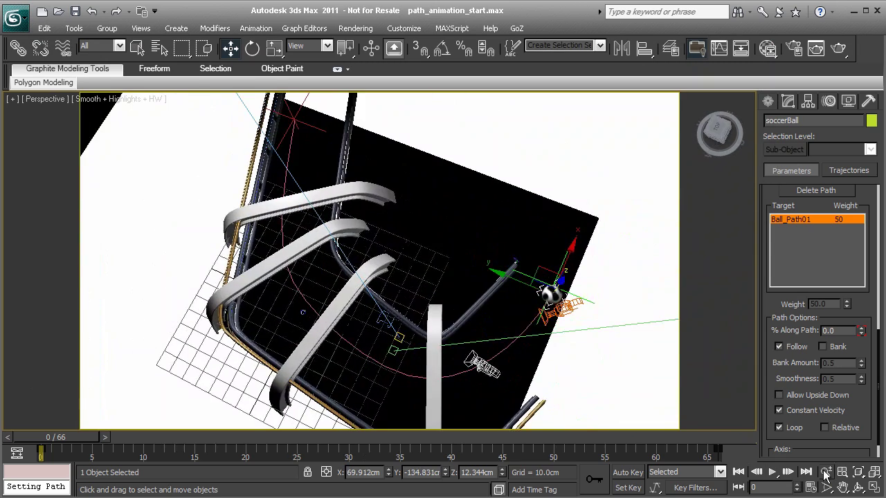
{"action": "left_click", "coordinate": [772, 472]}
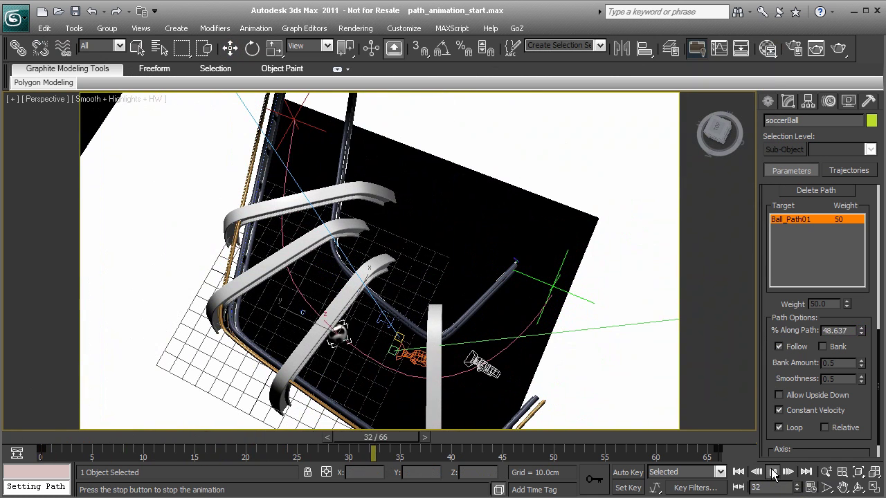
{"action": "left_click", "coordinate": [773, 472]}
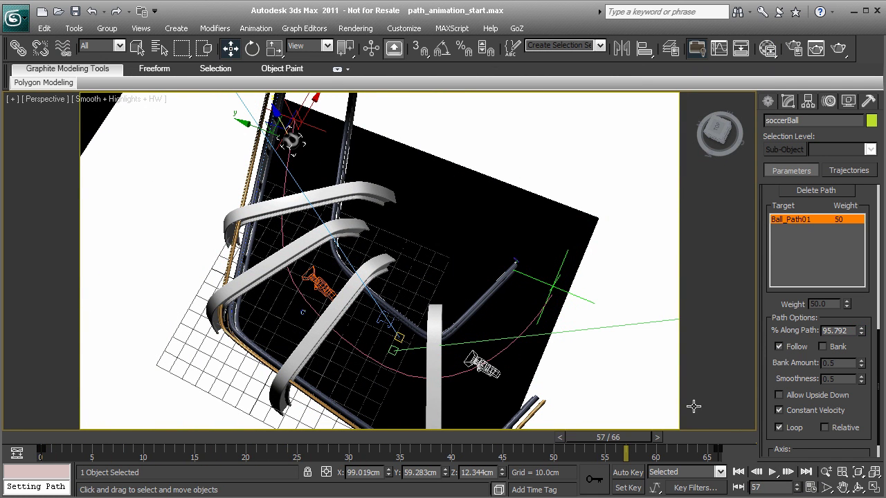
{"action": "left_click", "coordinate": [738, 472]}
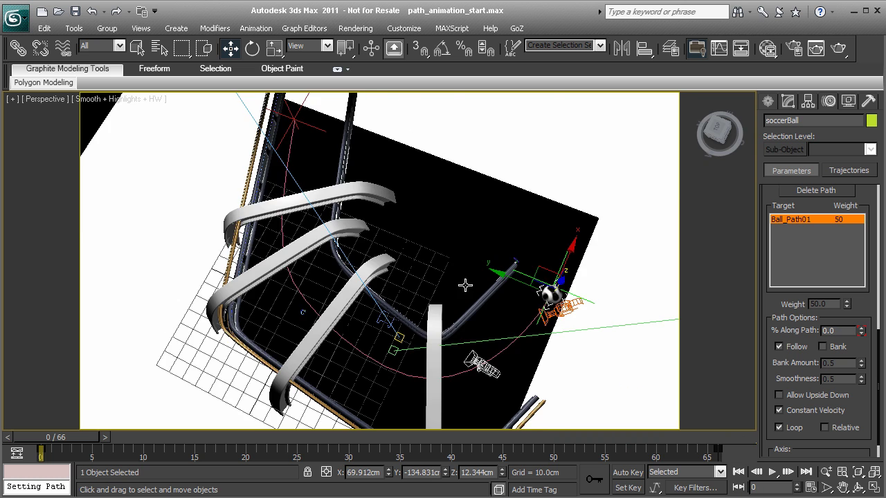
{"action": "middle_click_drag", "start_coordinate": [466, 284], "coordinate": [348, 272], "text": "alt"}
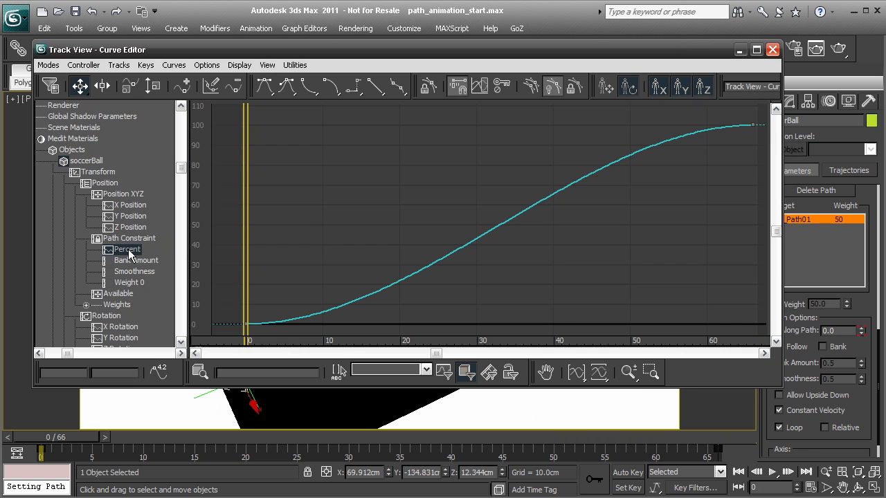
Assign the Linear Float controller back to the Percent track of the ball's Path Constraint
{"action": "right_click", "coordinate": [128, 251]}
{"action": "left_click", "coordinate": [156, 279]}
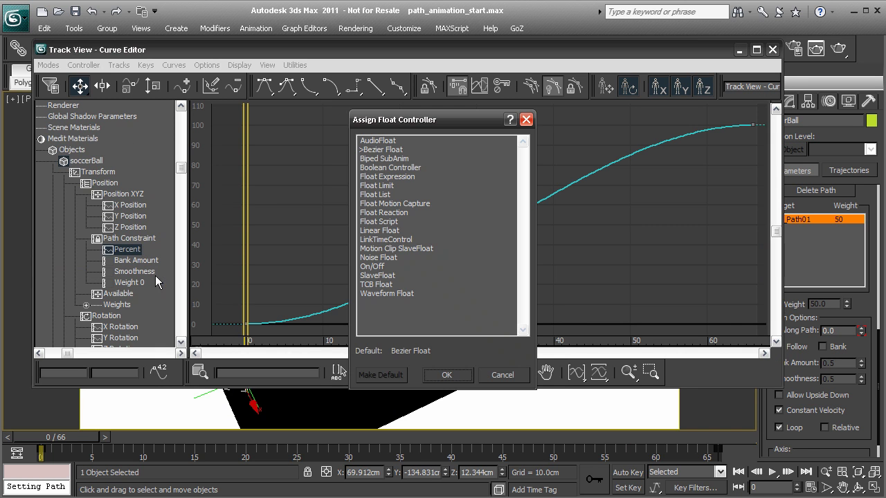
{"action": "left_click", "coordinate": [384, 231]}
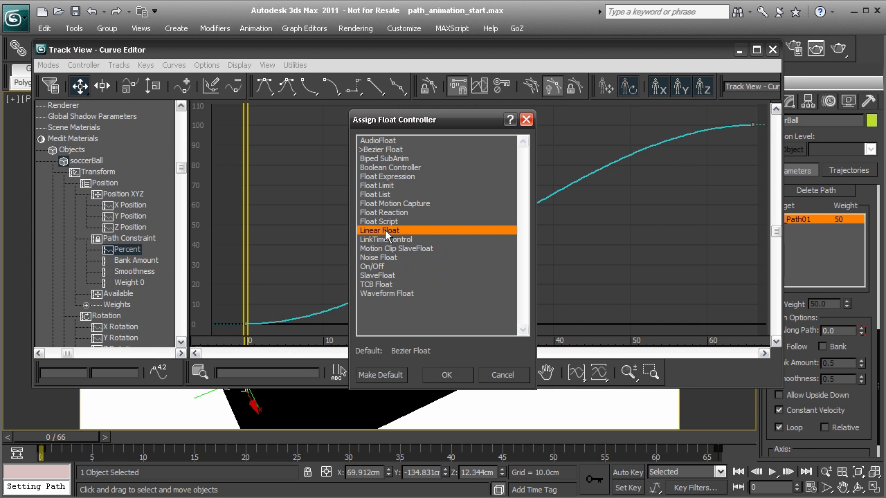
{"action": "left_click", "coordinate": [450, 374]}
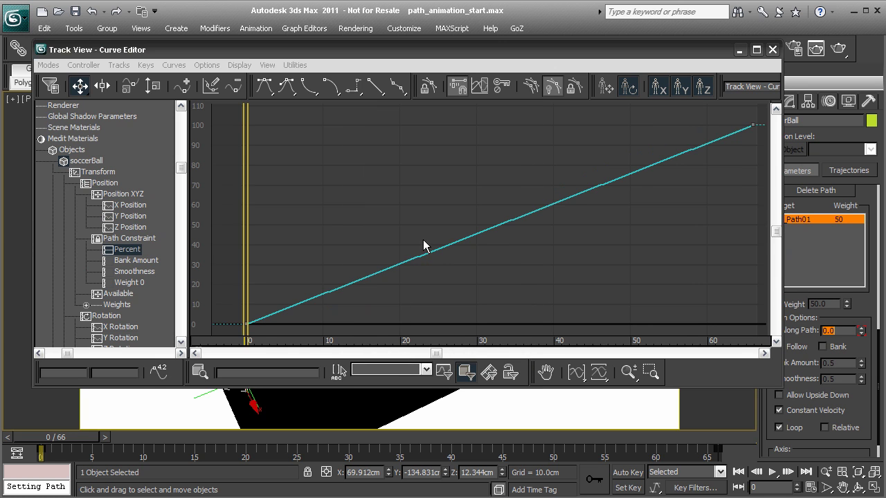
Select the Percent curve's start key and its end key at frame 66 to inspect them
{"action": "scroll", "coordinate": [424, 246], "scroll_direction": "down", "scroll_amount": 3}
{"action": "left_click_drag", "start_coordinate": [690, 209], "coordinate": [690, 209]}
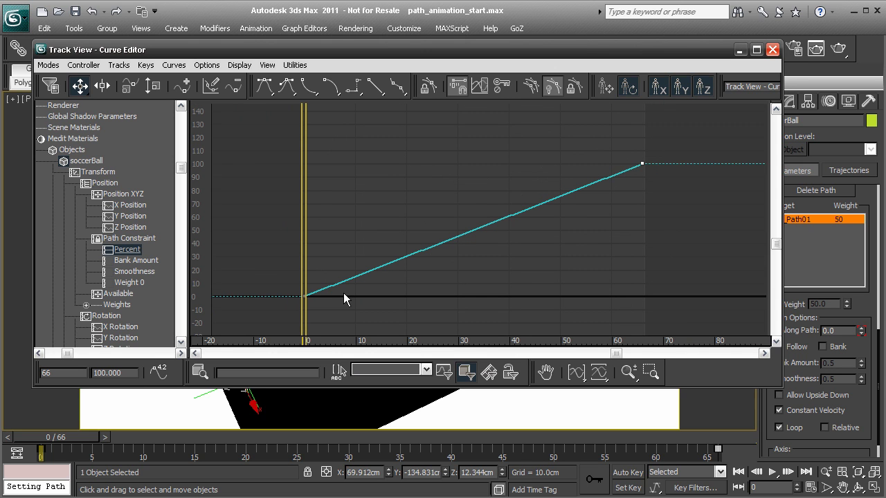
{"action": "left_click_drag", "start_coordinate": [384, 328], "coordinate": [287, 276]}
{"action": "left_click_drag", "start_coordinate": [607, 128], "coordinate": [664, 182]}
{"action": "right_click", "coordinate": [132, 253]}
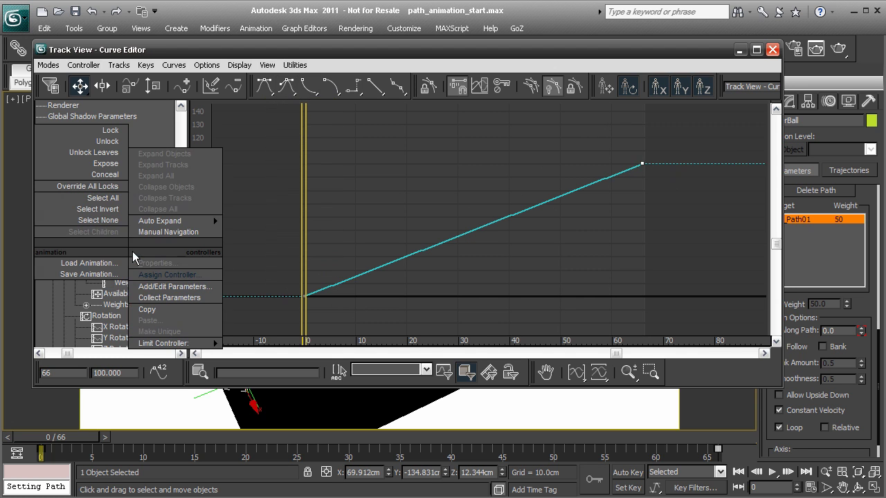
{"action": "left_click", "coordinate": [172, 270]}
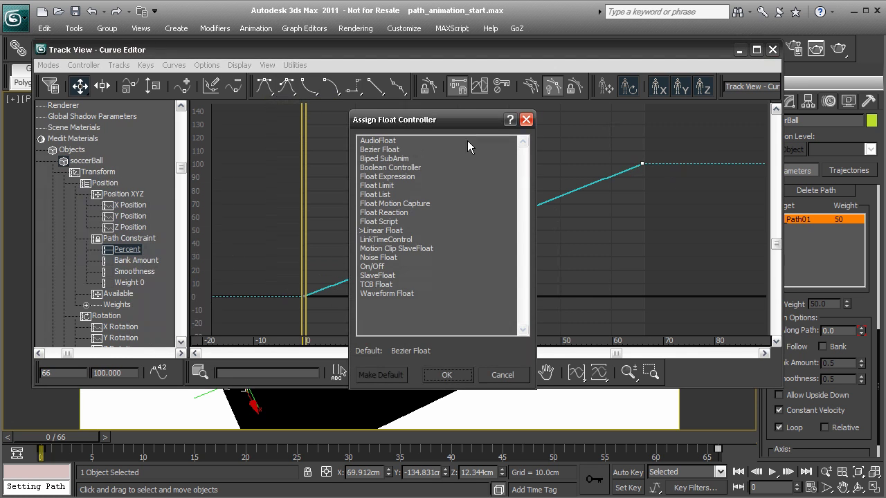
{"action": "left_click", "coordinate": [526, 120]}
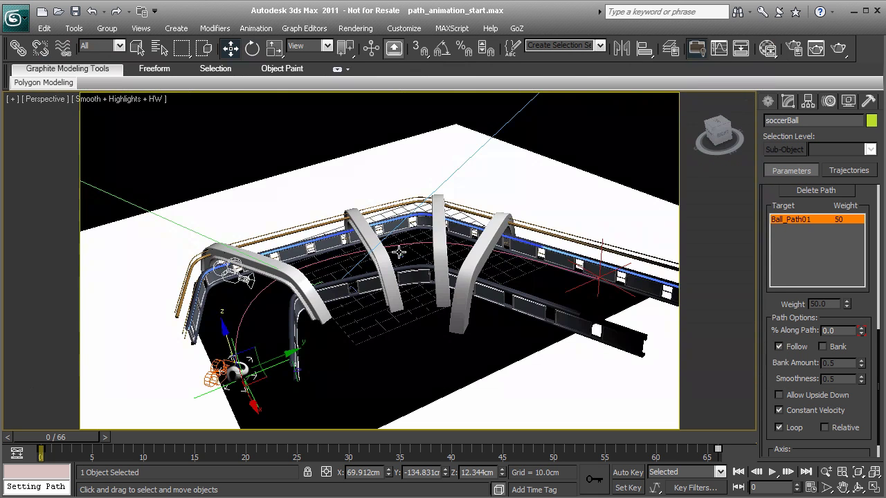
Select the start-point helper at the ball, the helper at the path's far end and a third scene object together
{"action": "middle_click_drag", "start_coordinate": [377, 291], "coordinate": [454, 235], "text": "alt"}
{"action": "scroll", "coordinate": [245, 350], "scroll_direction": "up", "scroll_amount": 3}
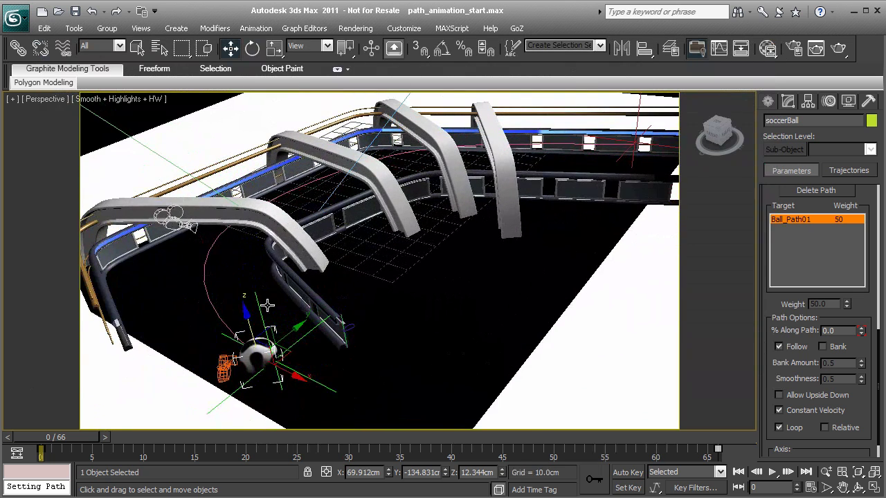
{"action": "left_click", "coordinate": [260, 303]}
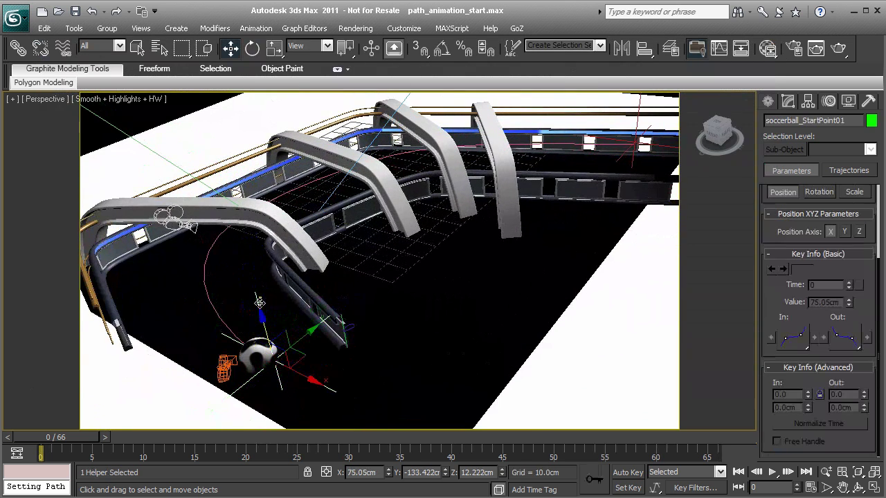
{"action": "left_click", "coordinate": [636, 121], "text": "ctrl"}
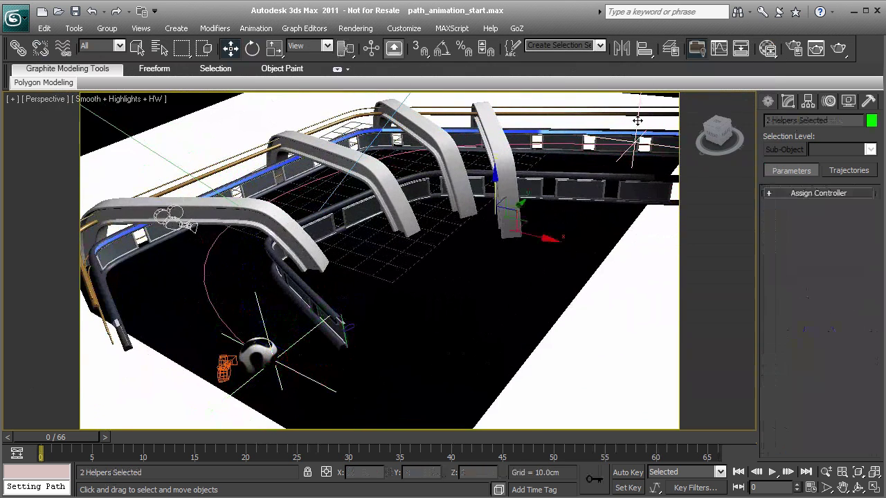
{"action": "left_click", "coordinate": [205, 280], "text": "ctrl"}
{"action": "scroll", "coordinate": [207, 287], "scroll_direction": "down", "scroll_amount": 5}
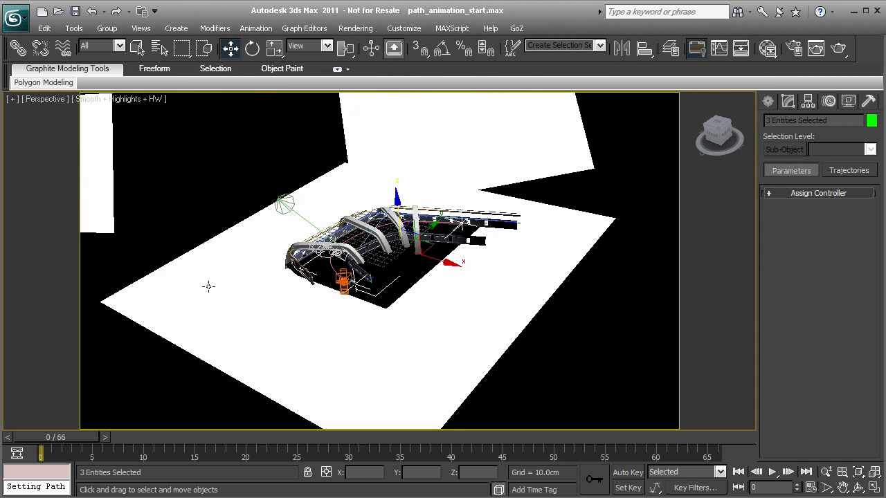
{"action": "scroll", "coordinate": [402, 353], "scroll_direction": "up", "scroll_amount": 5}
{"action": "middle_click_drag", "start_coordinate": [302, 309], "coordinate": [316, 284]}
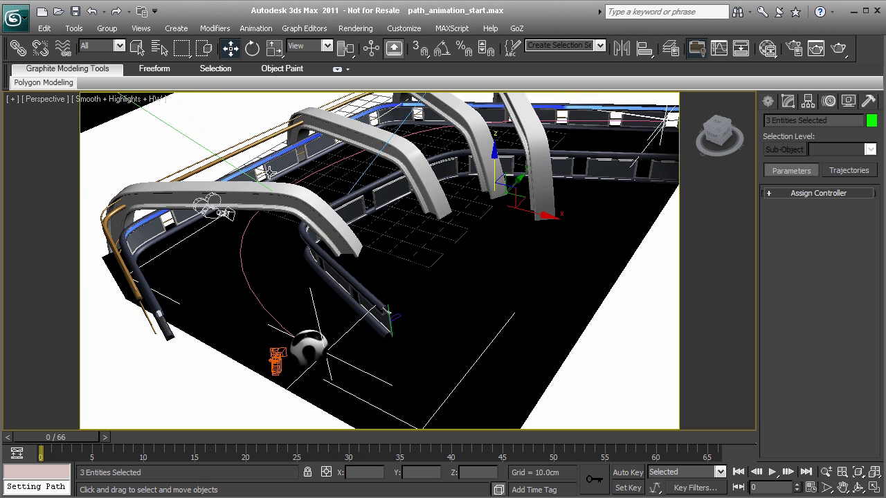
{"action": "middle_click_drag", "start_coordinate": [339, 280], "coordinate": [326, 259], "text": "alt"}
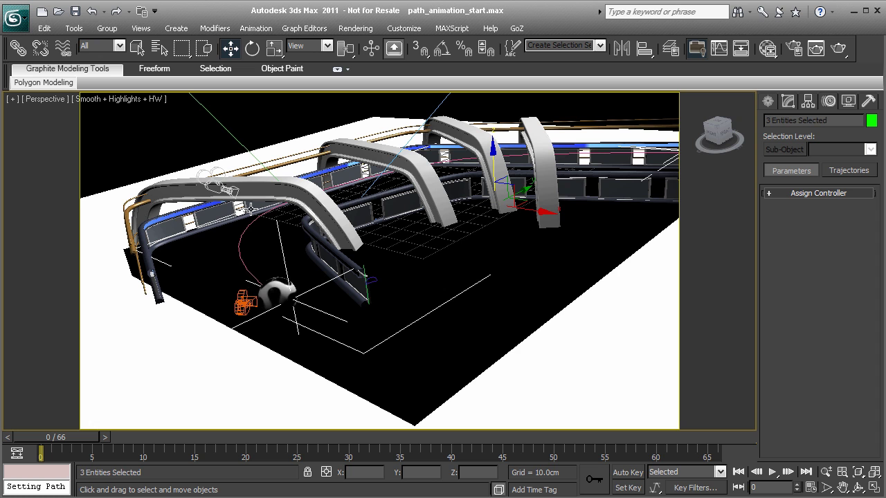
Create a new layer from the selected objects in the layer manager and name it Objects To Hide
{"action": "left_click", "coordinate": [74, 28]}
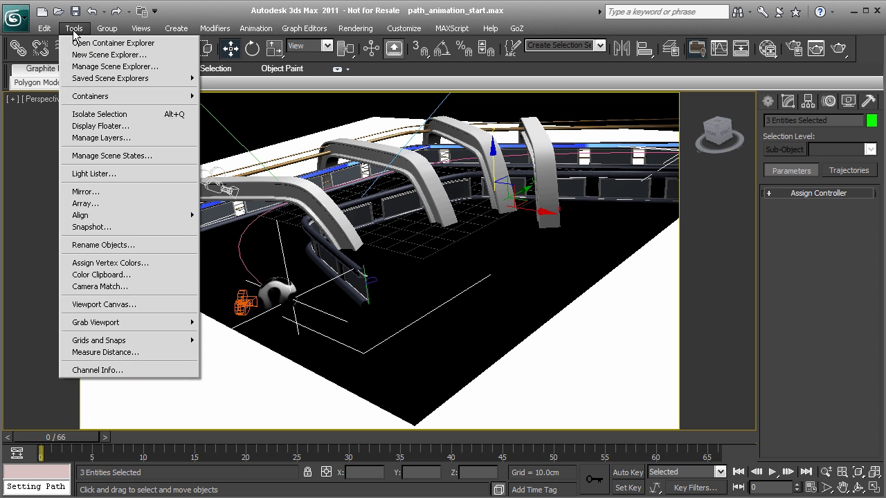
{"action": "left_click", "coordinate": [107, 139]}
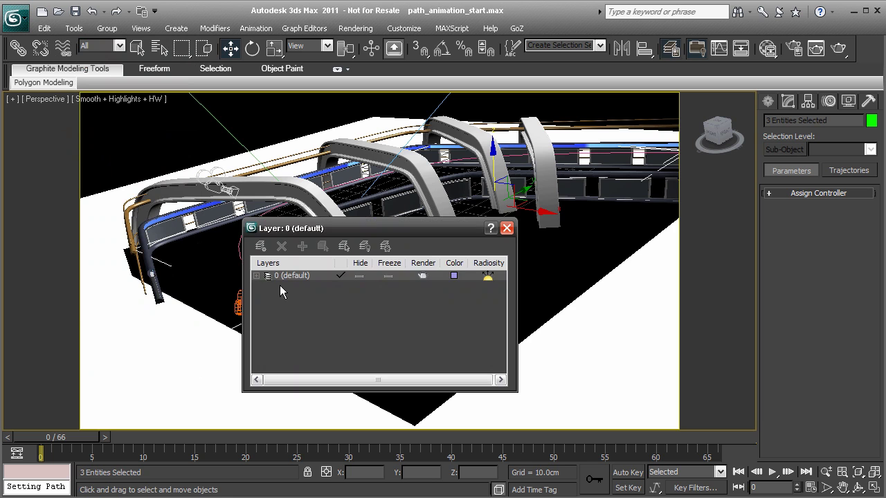
{"action": "left_click", "coordinate": [260, 246]}
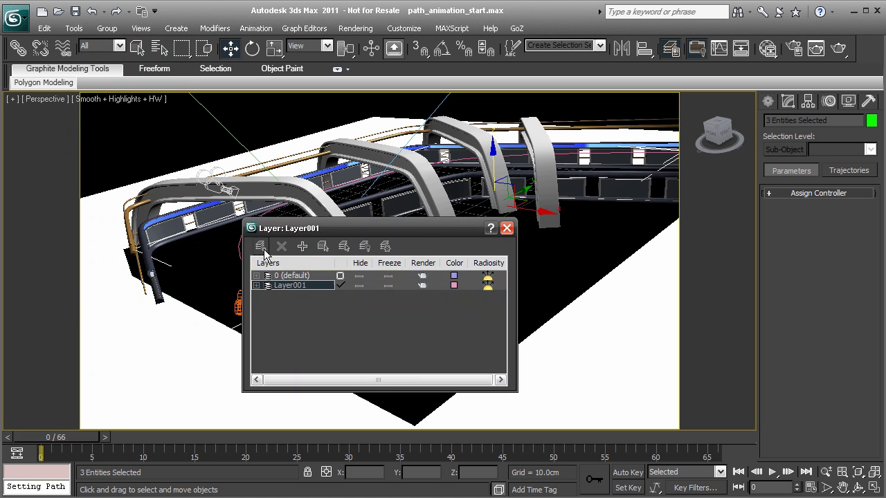
{"action": "left_click", "coordinate": [290, 286]}
{"action": "type", "text": "0"}
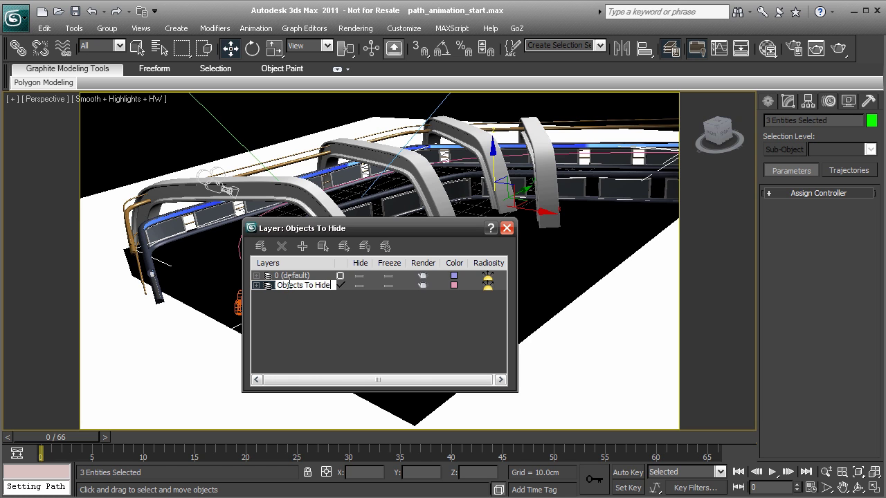
{"action": "key", "text": "Return"}
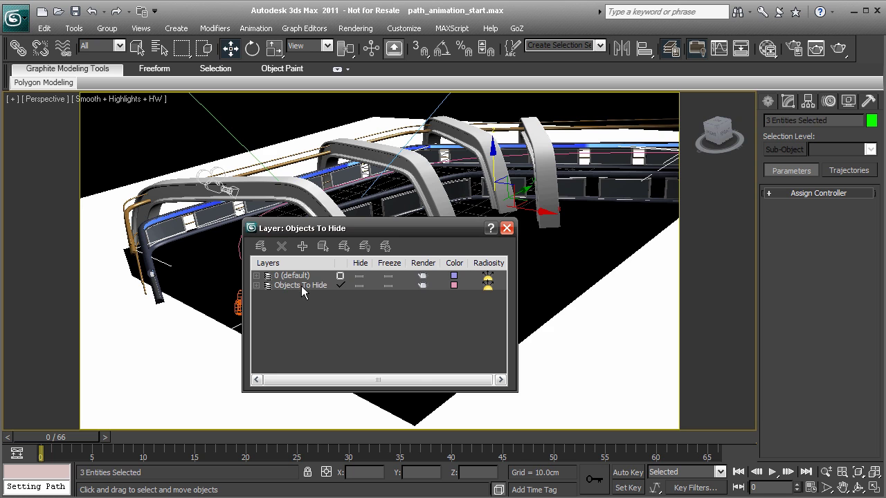
Make layer 0 (default) the current layer, hide the Objects To Hide layer, and close the layer manager
{"action": "left_click", "coordinate": [340, 277]}
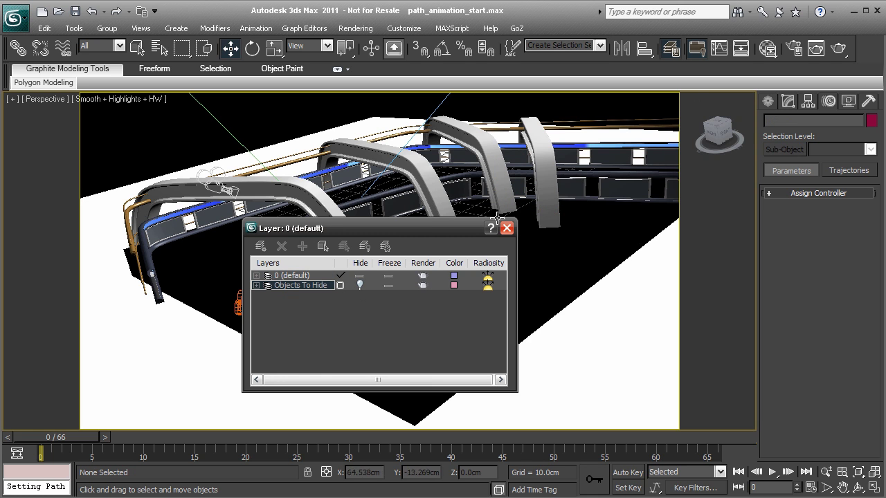
{"action": "left_click_drag", "start_coordinate": [443, 231], "coordinate": [343, 266]}
{"action": "mouse_move", "coordinate": [410, 215]}
{"action": "middle_mouse_down", "text": "alt"}
{"action": "mouse_move", "coordinate": [461, 212]}
{"action": "mouse_move", "coordinate": [405, 223]}
{"action": "middle_mouse_up", "text": "alt"}
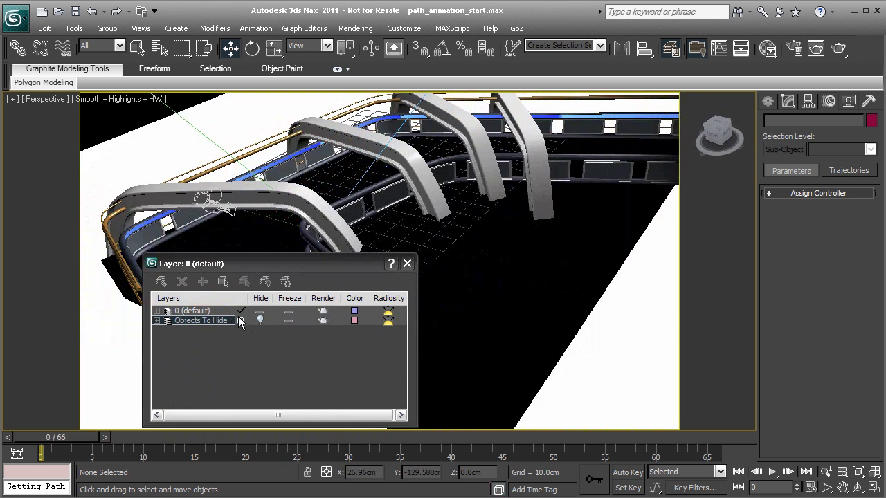
{"action": "left_click", "coordinate": [407, 263]}
{"action": "middle_click_drag", "start_coordinate": [480, 247], "coordinate": [422, 251], "text": "alt"}
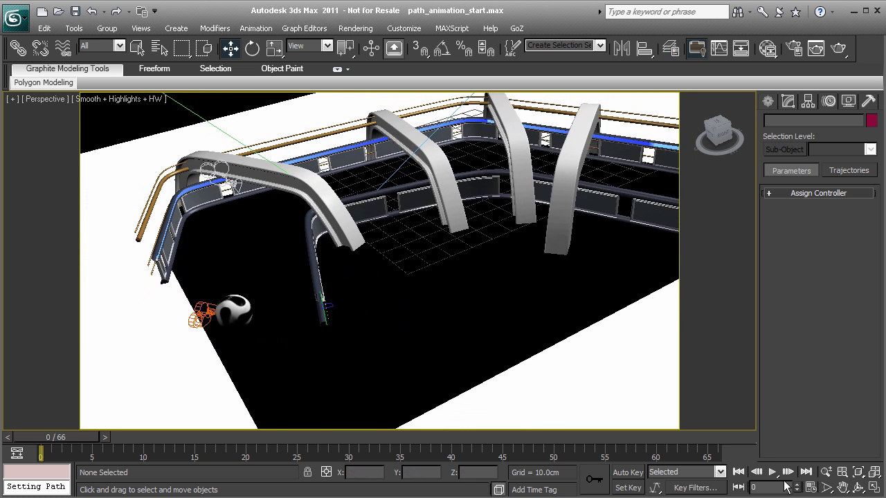
Play back the ball's path animation in the Perspective viewport, stop it, and return to frame 0
{"action": "left_click", "coordinate": [773, 474]}
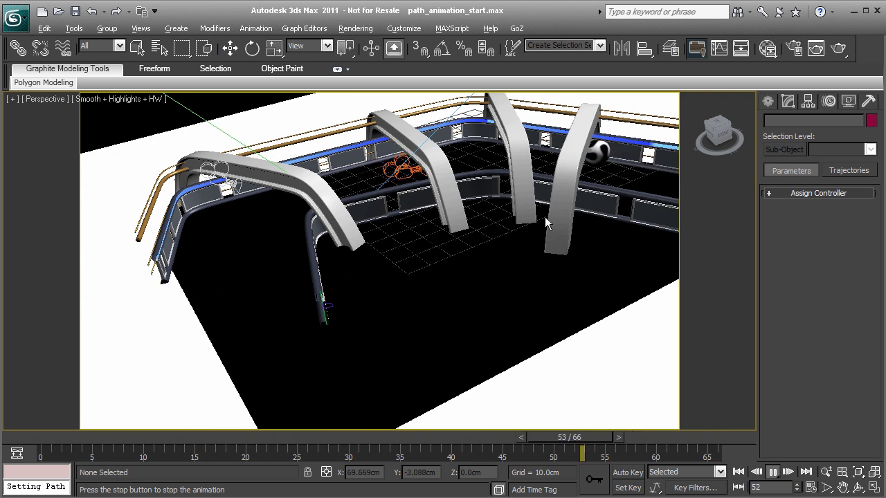
{"action": "middle_click_drag", "start_coordinate": [546, 216], "coordinate": [497, 243]}
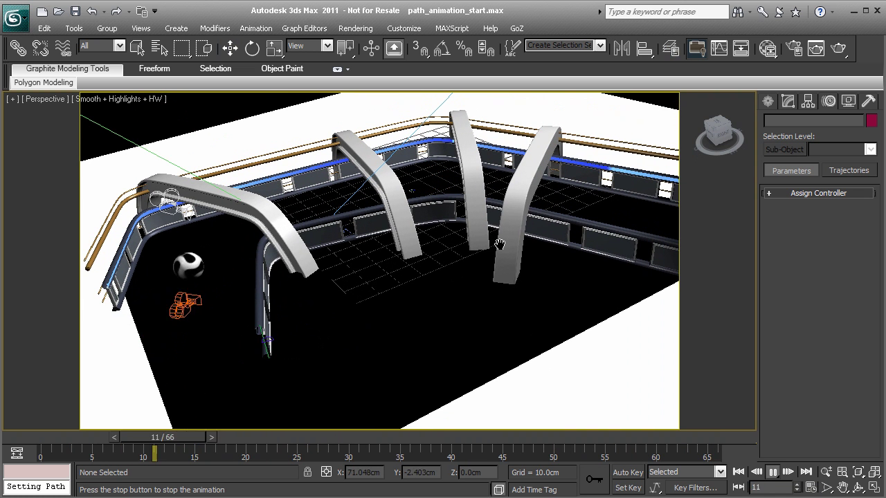
{"action": "left_click", "coordinate": [775, 473]}
{"action": "middle_click_drag", "start_coordinate": [292, 295], "coordinate": [316, 292], "text": "alt"}
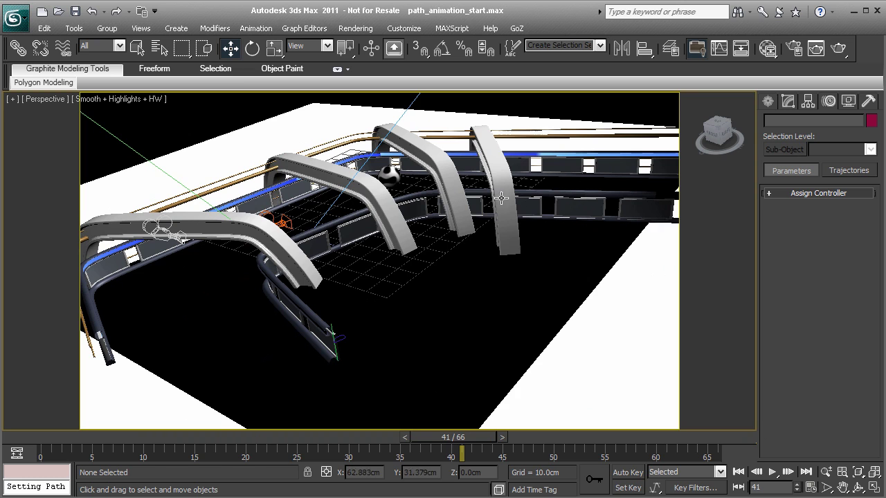
{"action": "mouse_move", "coordinate": [349, 275]}
{"action": "middle_mouse_down", "text": "alt"}
{"action": "mouse_move", "coordinate": [410, 293]}
{"action": "mouse_move", "coordinate": [365, 280]}
{"action": "middle_mouse_up", "text": "alt"}
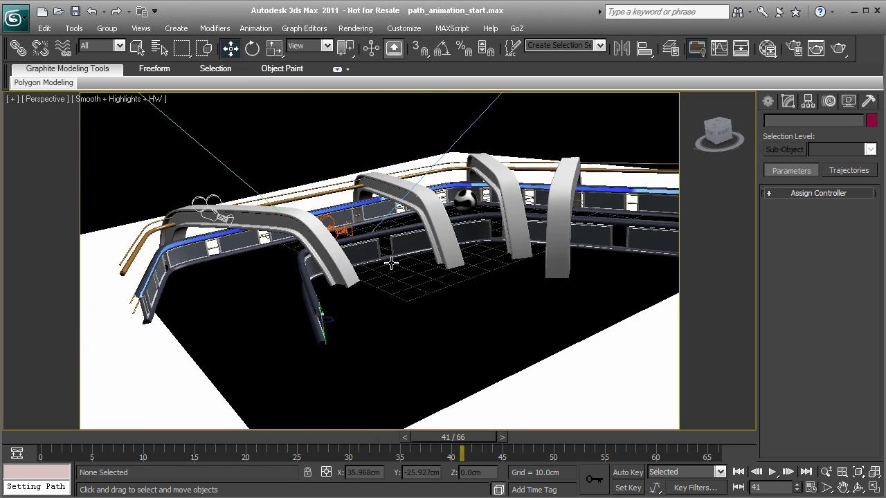
{"action": "left_click", "coordinate": [739, 472]}
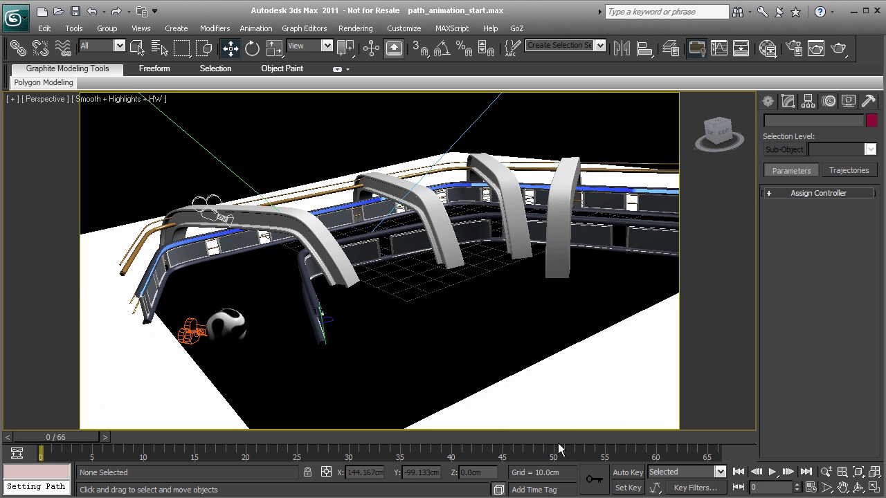
Select the soccer ball at frame 0 and try to move it off its path, including along the X axis
{"action": "left_click", "coordinate": [227, 322]}
{"action": "middle_click_drag", "start_coordinate": [227, 322], "coordinate": [357, 258], "text": "alt"}
{"action": "left_click_drag", "start_coordinate": [341, 224], "coordinate": [344, 271]}
{"action": "middle_click_drag", "start_coordinate": [360, 270], "coordinate": [388, 373], "text": "alt"}
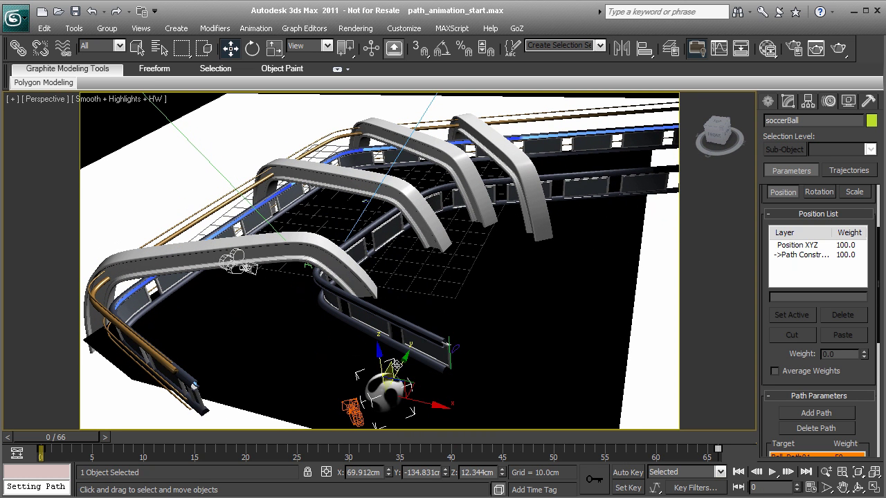
{"action": "left_click_drag", "start_coordinate": [425, 399], "coordinate": [456, 416]}
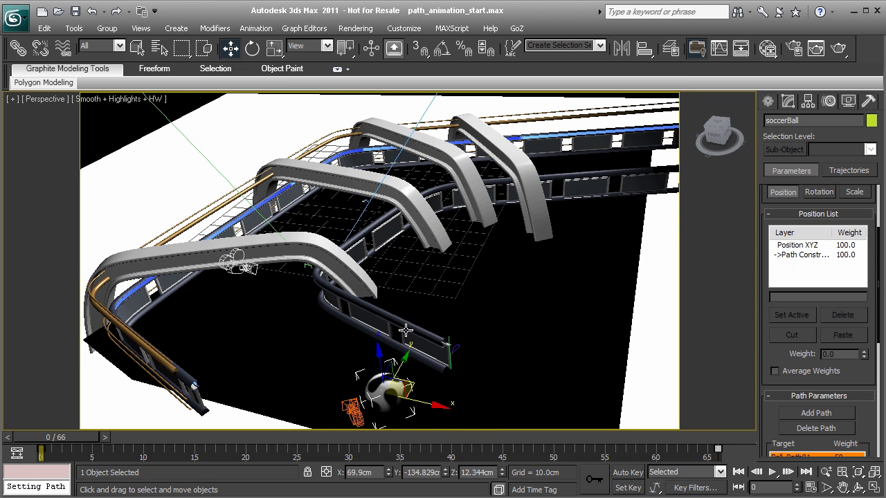
{"action": "middle_click_drag", "start_coordinate": [438, 371], "coordinate": [290, 326], "text": "alt"}
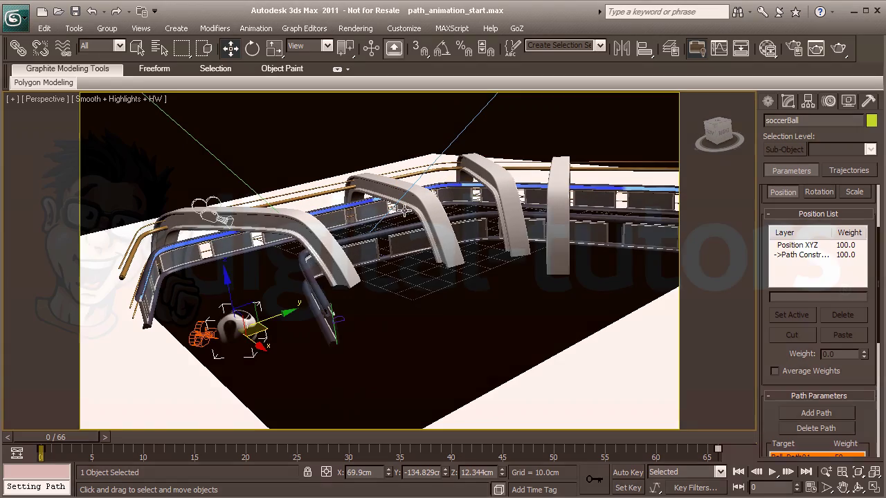